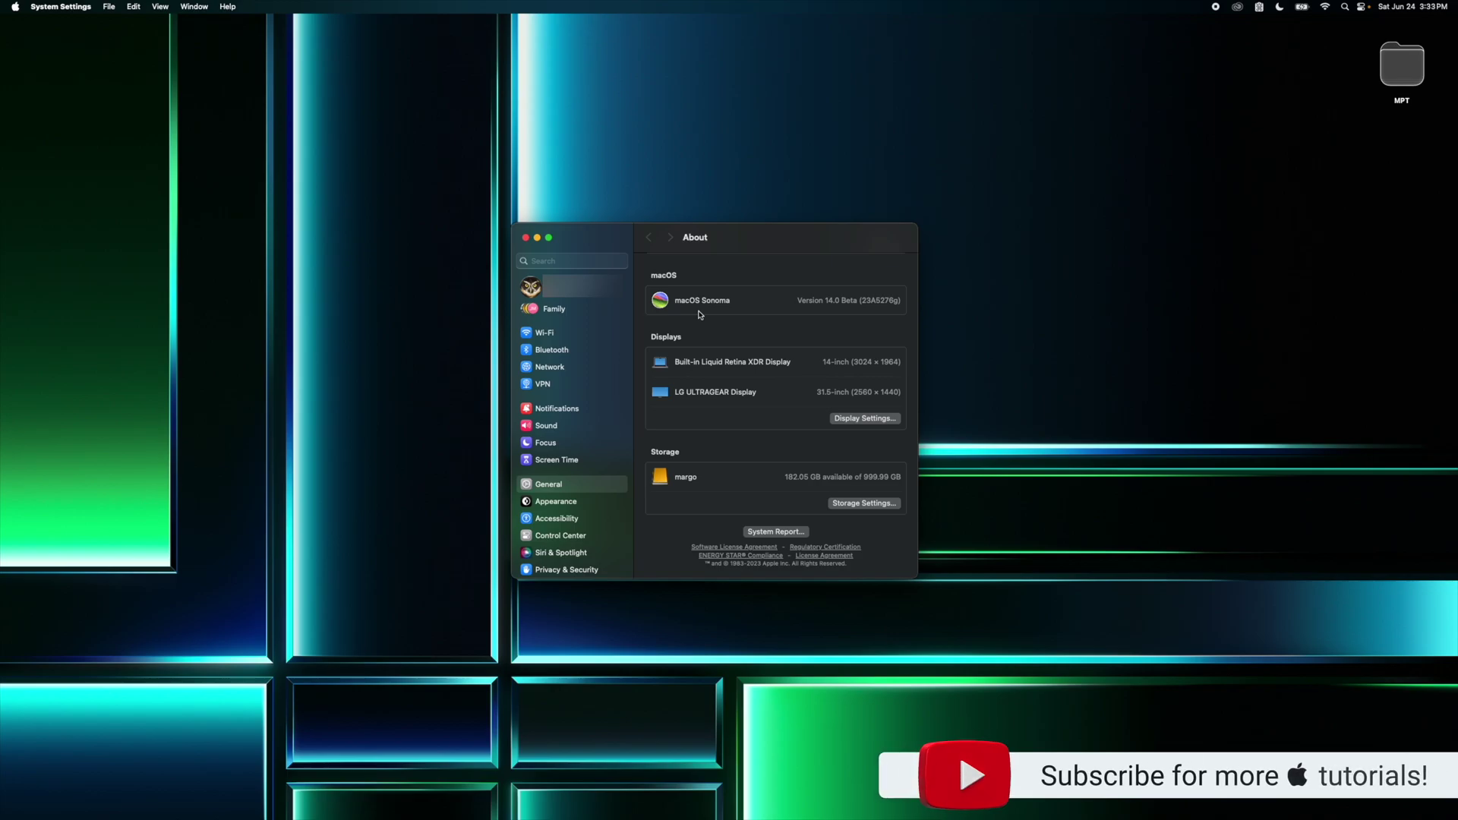
Step: Search codeweavers in Firefox and open the CrossOver Mac section of the CodeWeavers site
{"action": "left_click", "coordinate": [526, 238]}
{"action": "key", "text": "super+Tab"}
{"action": "type", "text": "c"}
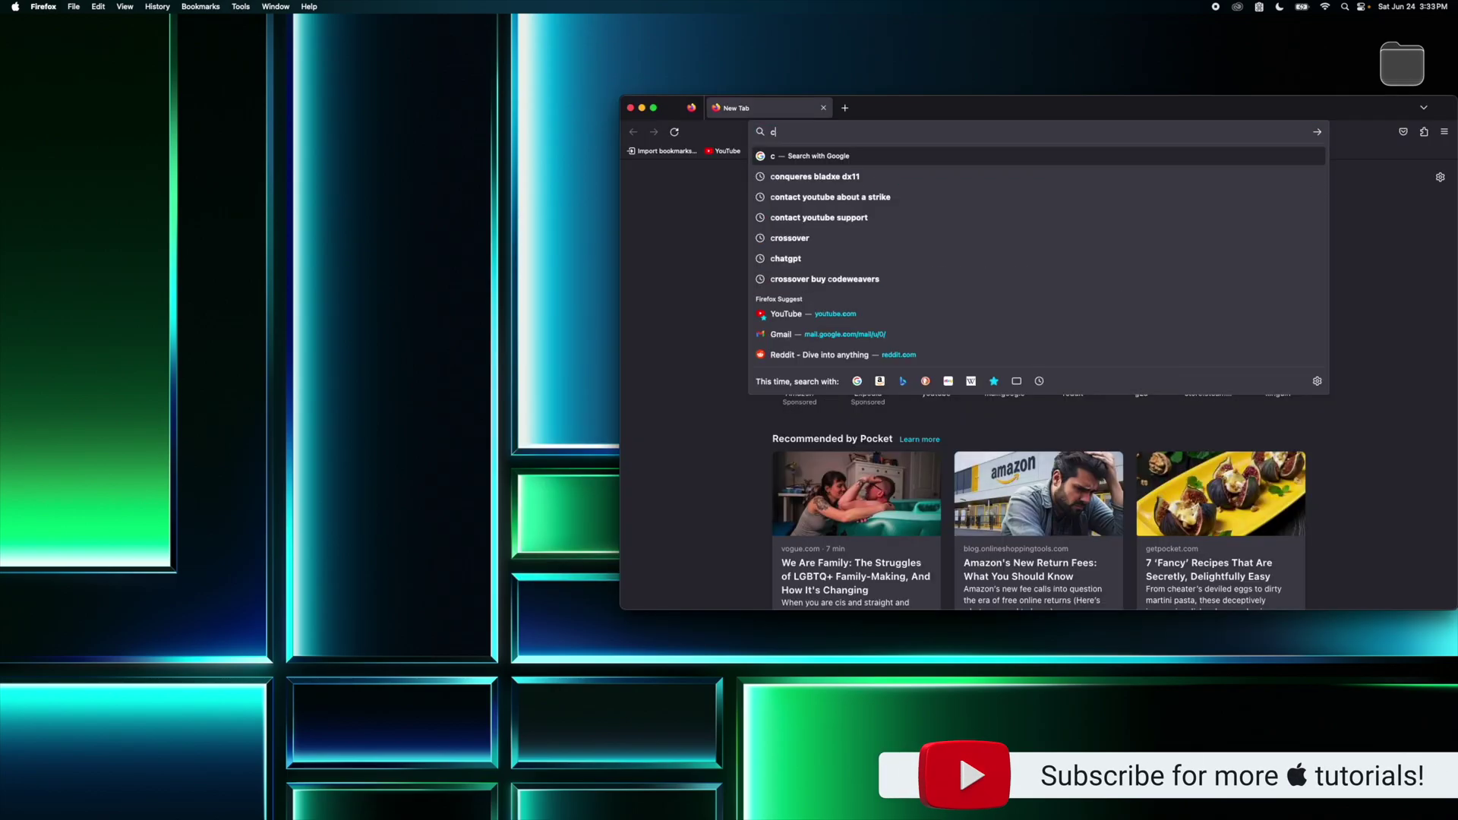
{"action": "type", "text": "odeweavers"}
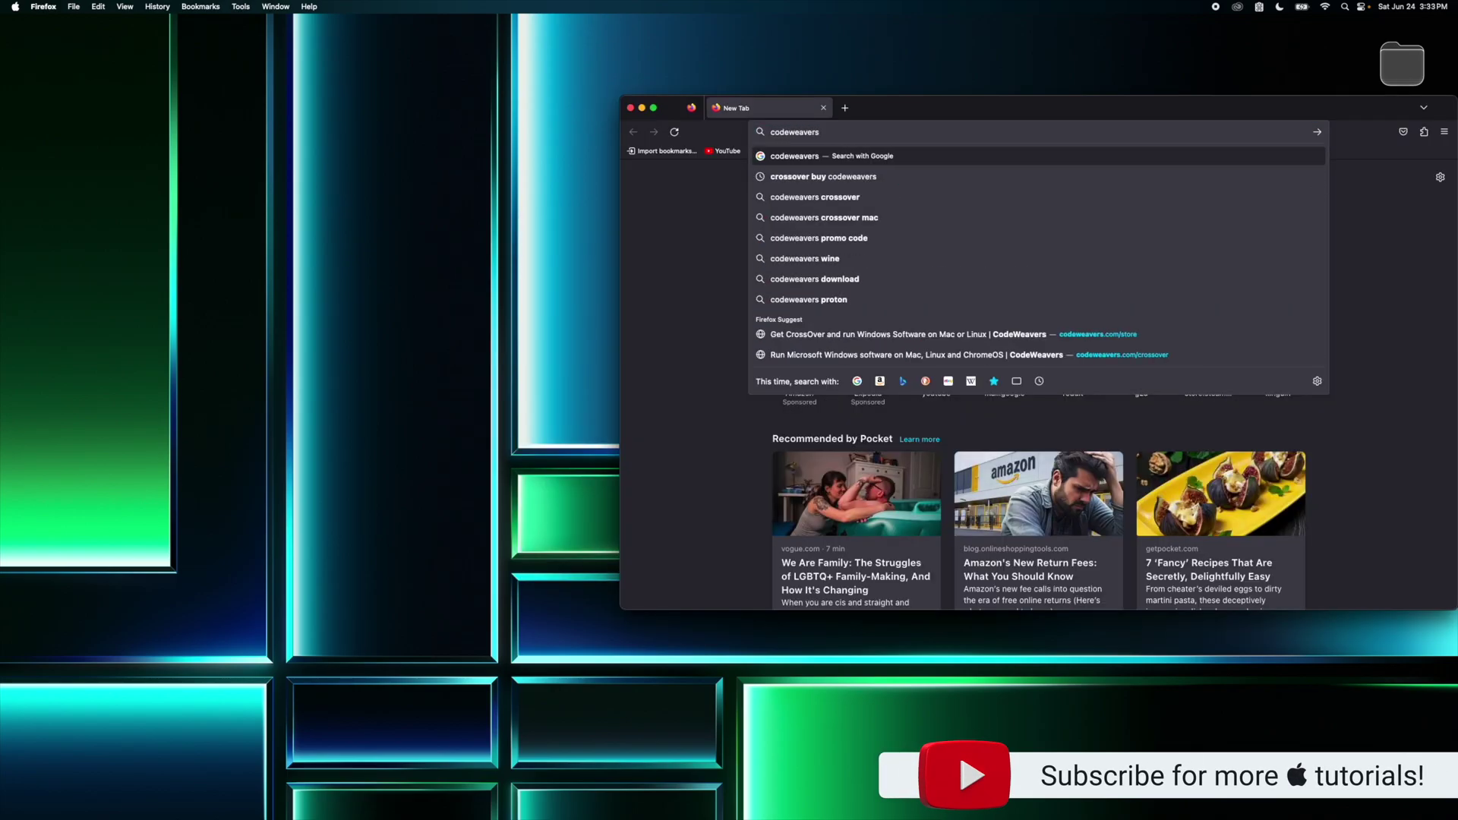
{"action": "key", "text": "Return"}
{"action": "left_click", "coordinate": [1221, 244]}
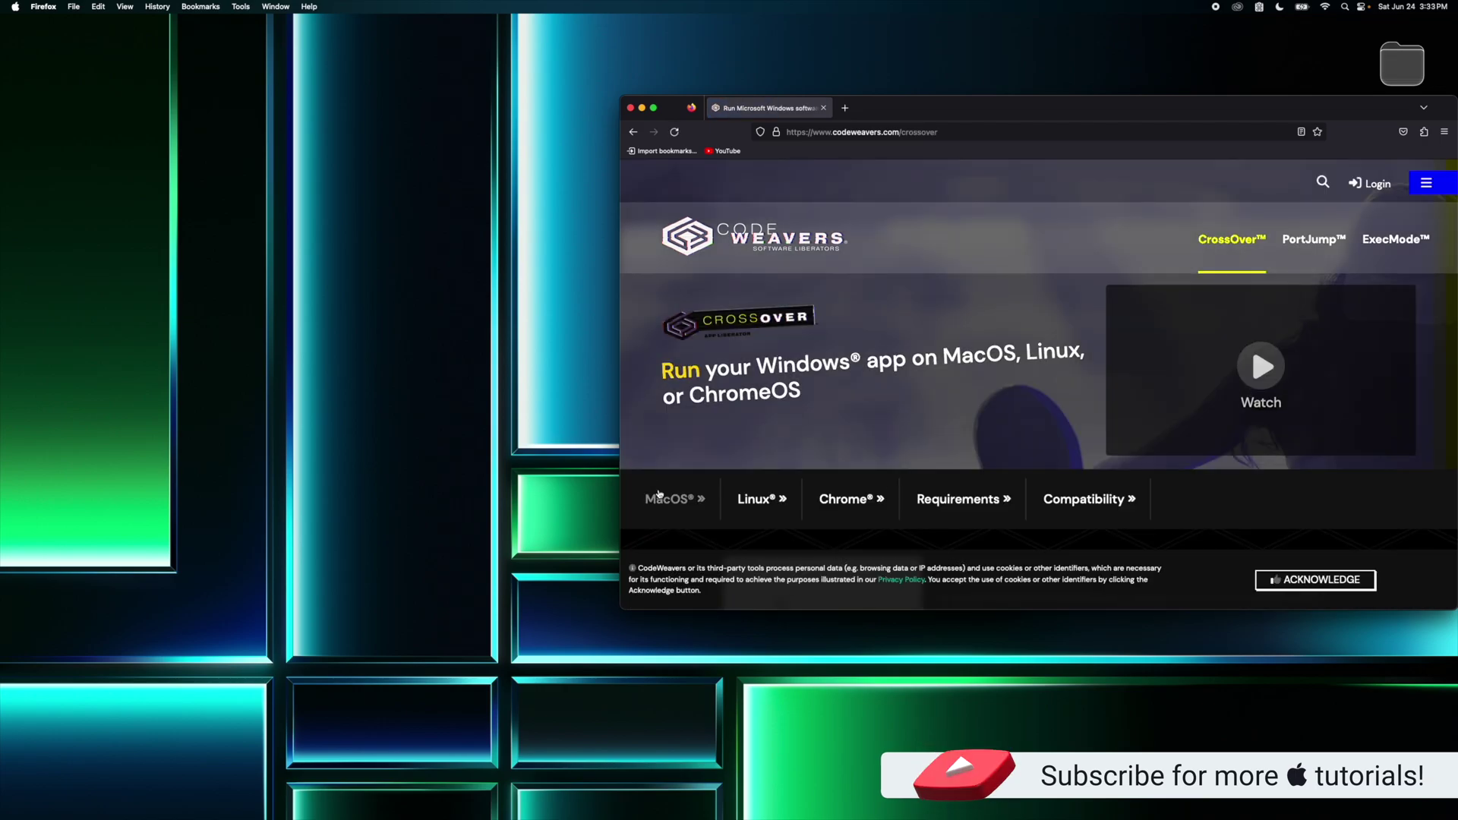
{"action": "left_click", "coordinate": [667, 497]}
Step: Download the CrossOver Mac 22.1.1 free trial (crossover-22.1.1.zip)
{"action": "left_click", "coordinate": [1154, 397]}
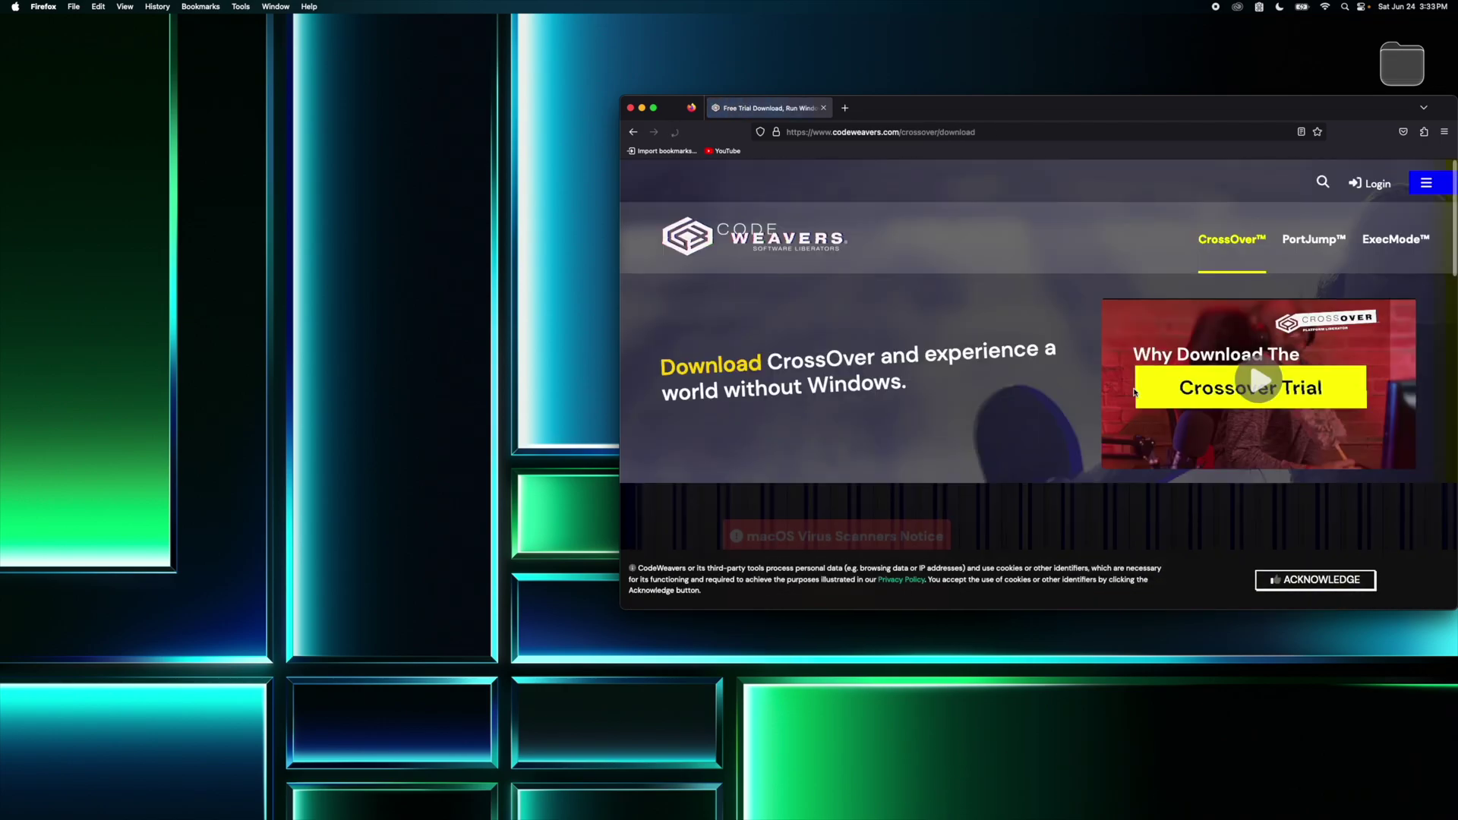
{"action": "scroll", "coordinate": [1135, 392], "scroll_direction": "down", "scroll_amount": 5}
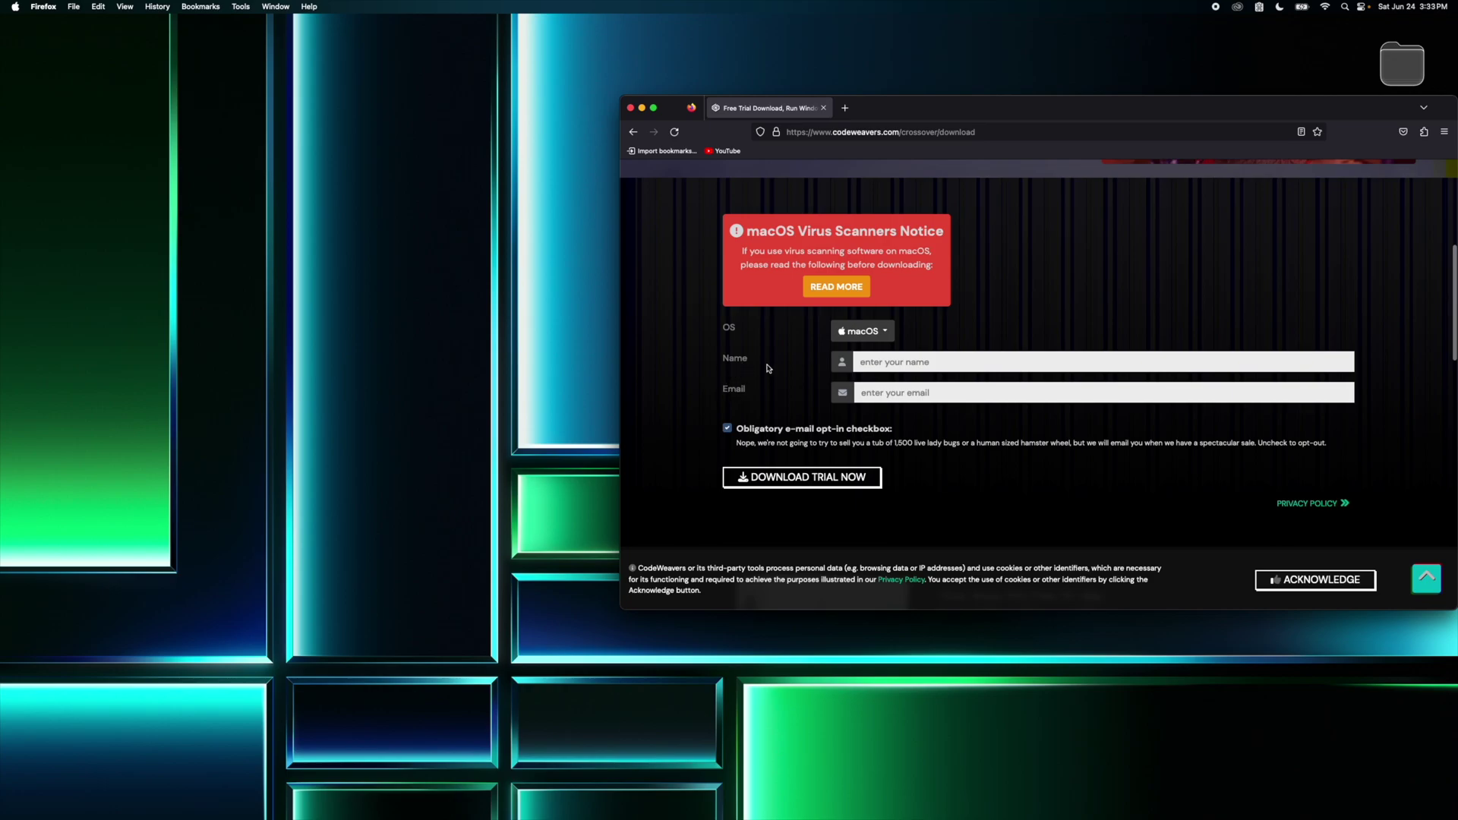
{"action": "left_click", "coordinate": [809, 480]}
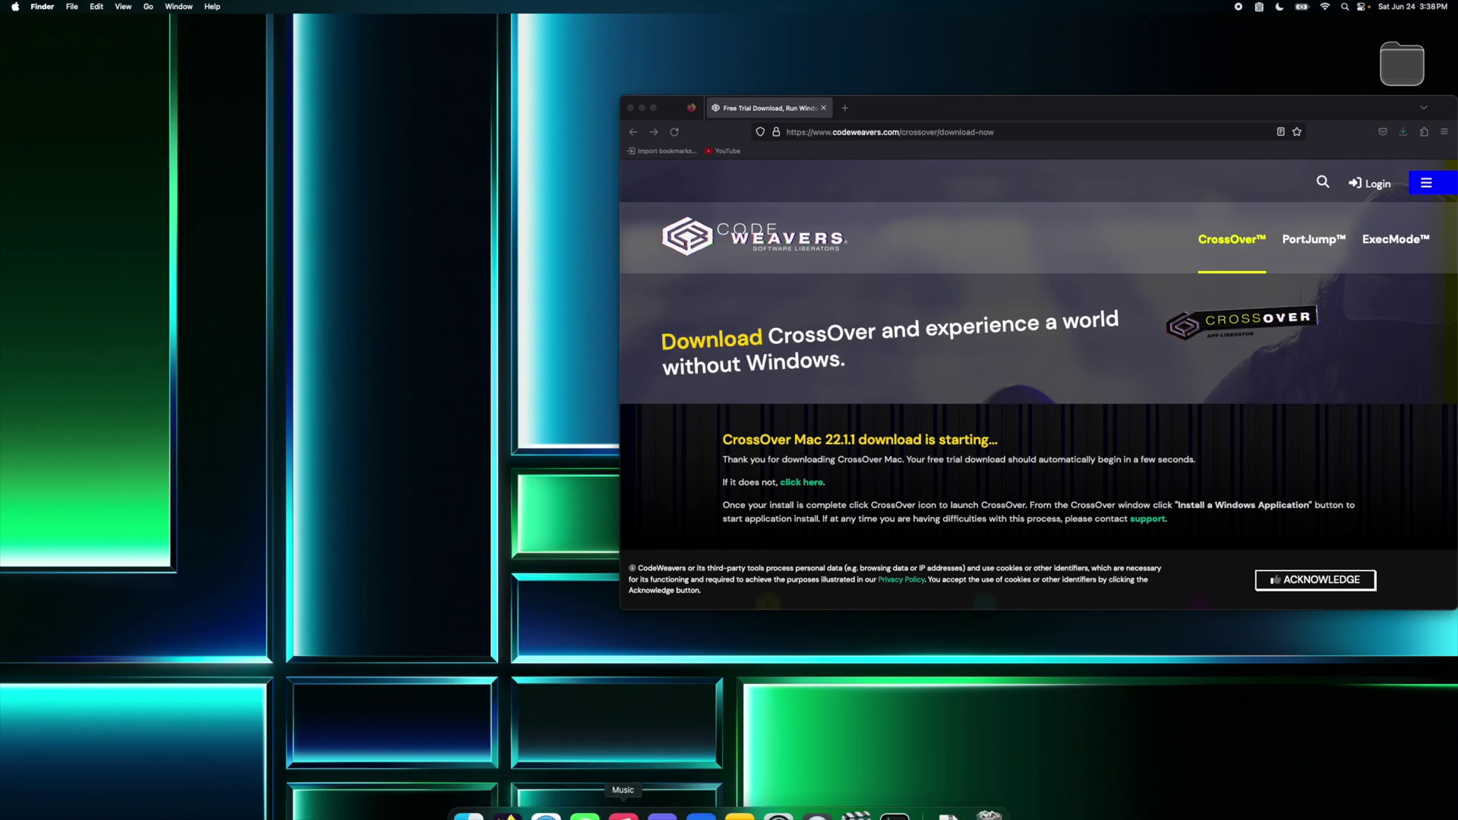
Step: Unzip crossover-22.1.1.zip in Downloads and move CrossOver into Applications
{"action": "left_click", "coordinate": [465, 791]}
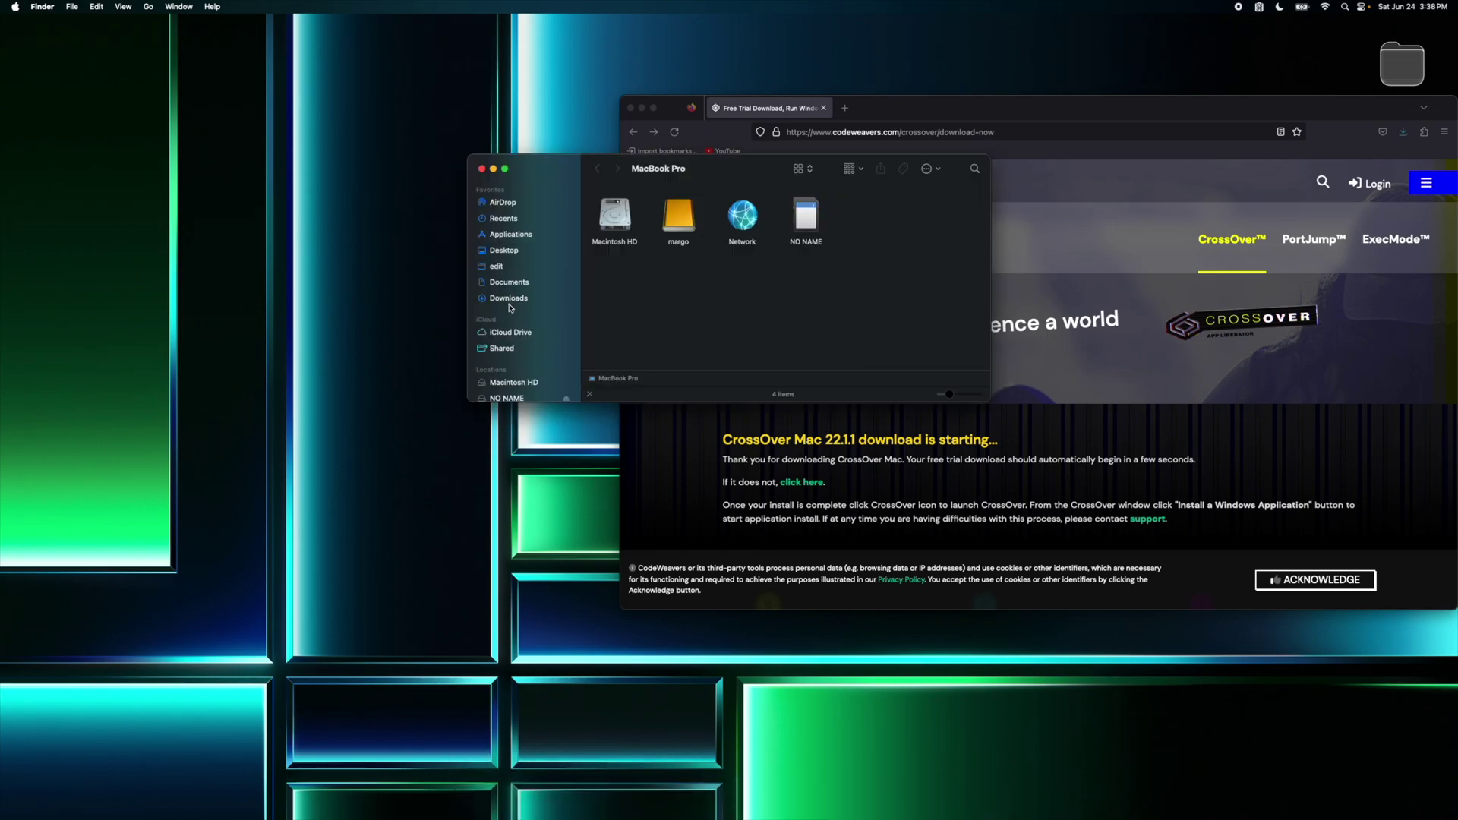
{"action": "left_click", "coordinate": [510, 298]}
{"action": "left_click", "coordinate": [655, 212]}
{"action": "double_click", "coordinate": [655, 212]}
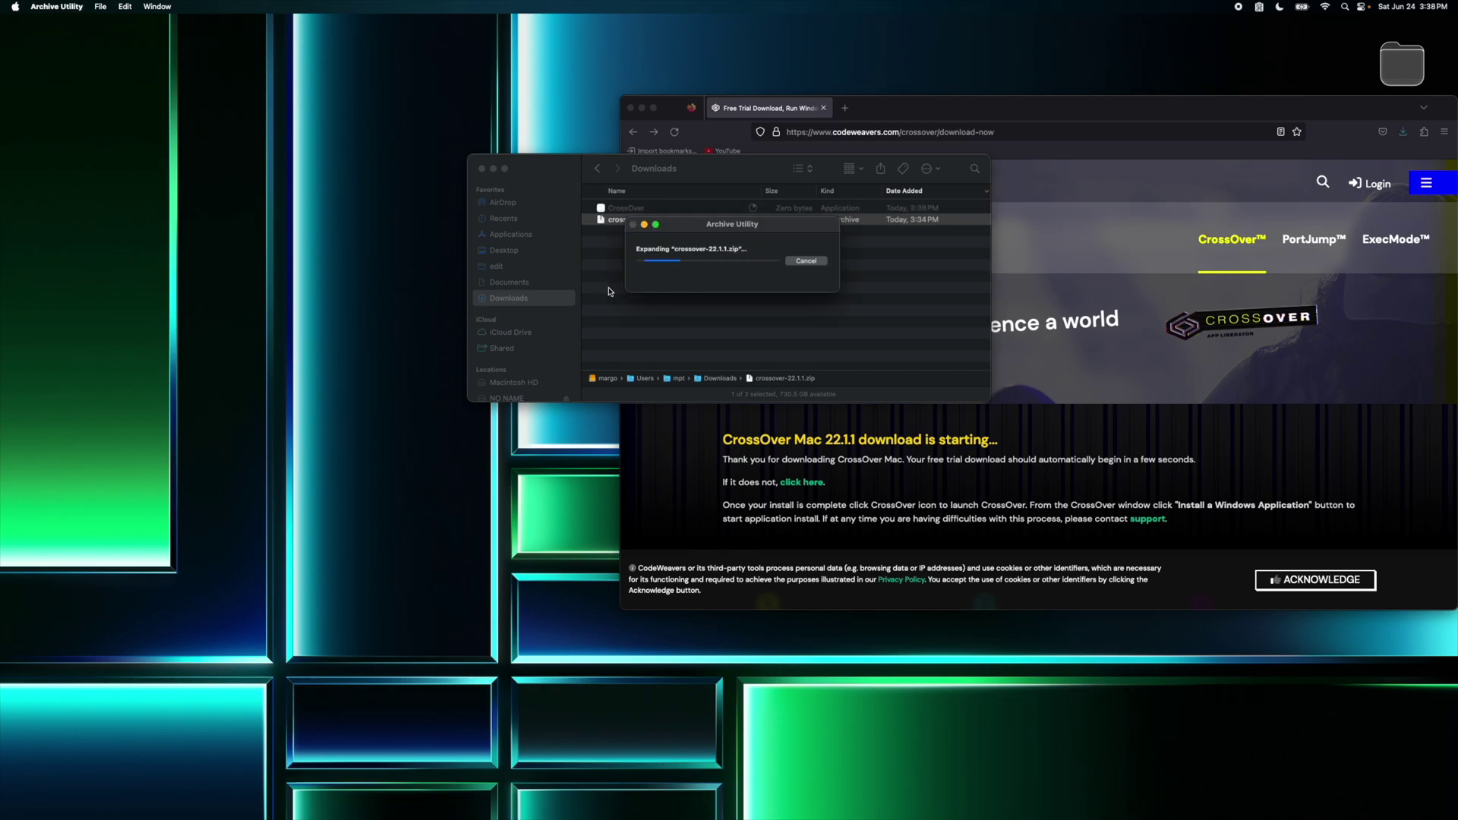
{"action": "left_click_drag", "start_coordinate": [636, 213], "coordinate": [524, 235]}
{"action": "left_click", "coordinate": [516, 234]}
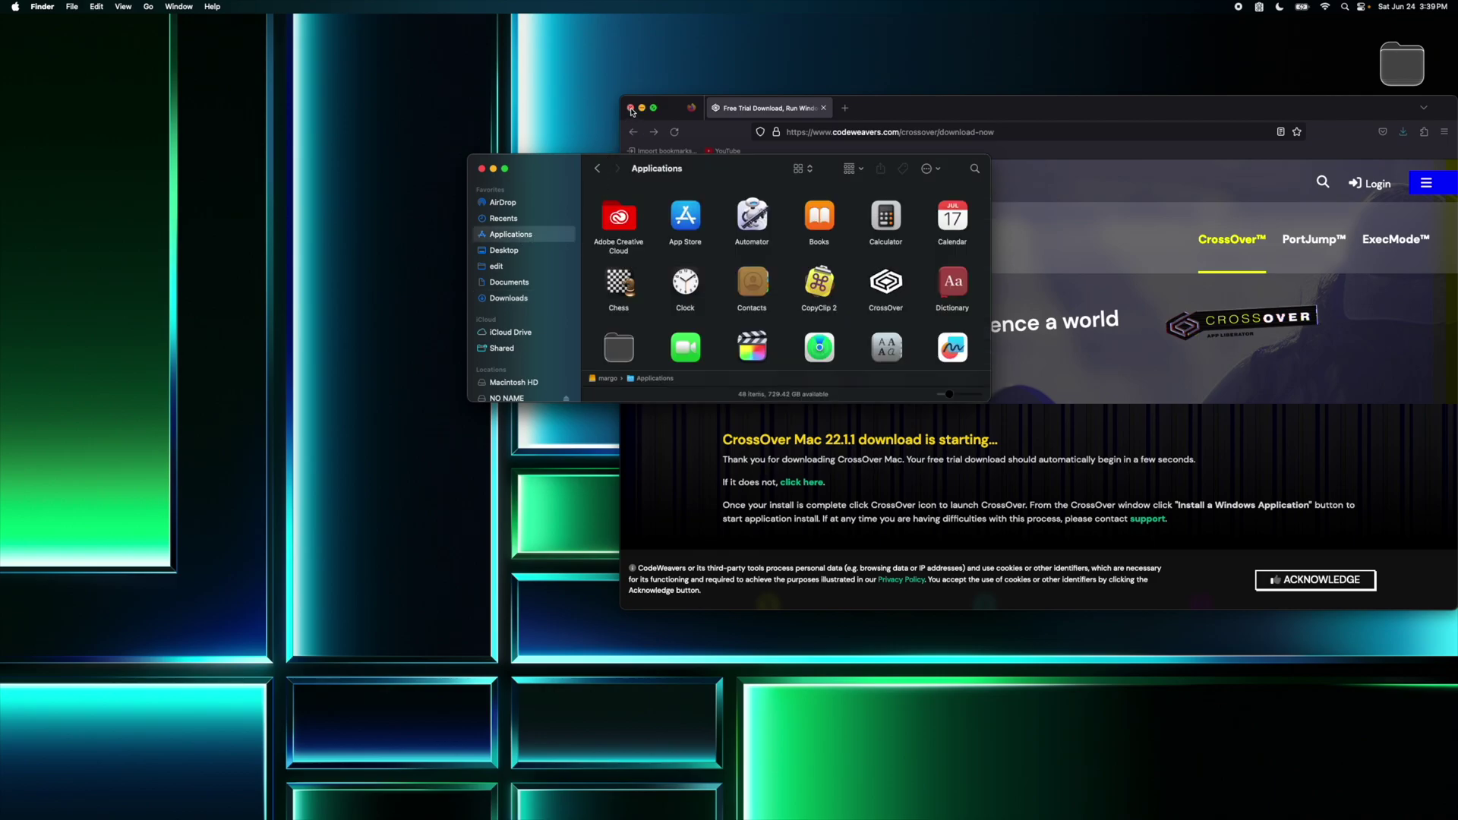
Step: Close Firefox, then launch CrossOver from Applications and continue with the trial
{"action": "left_click", "coordinate": [629, 108]}
{"action": "left_click", "coordinate": [887, 283]}
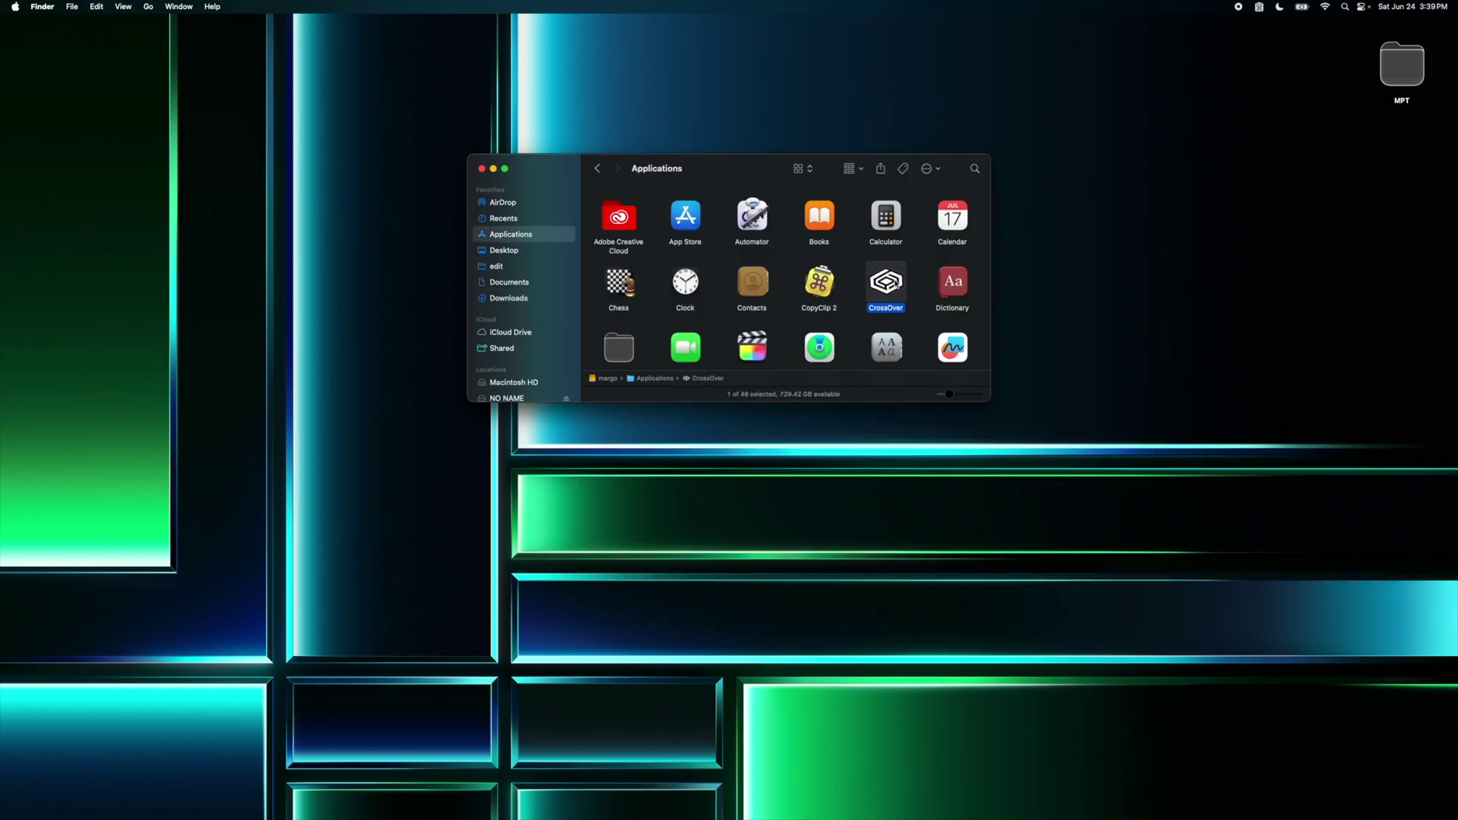
{"action": "double_click", "coordinate": [896, 284]}
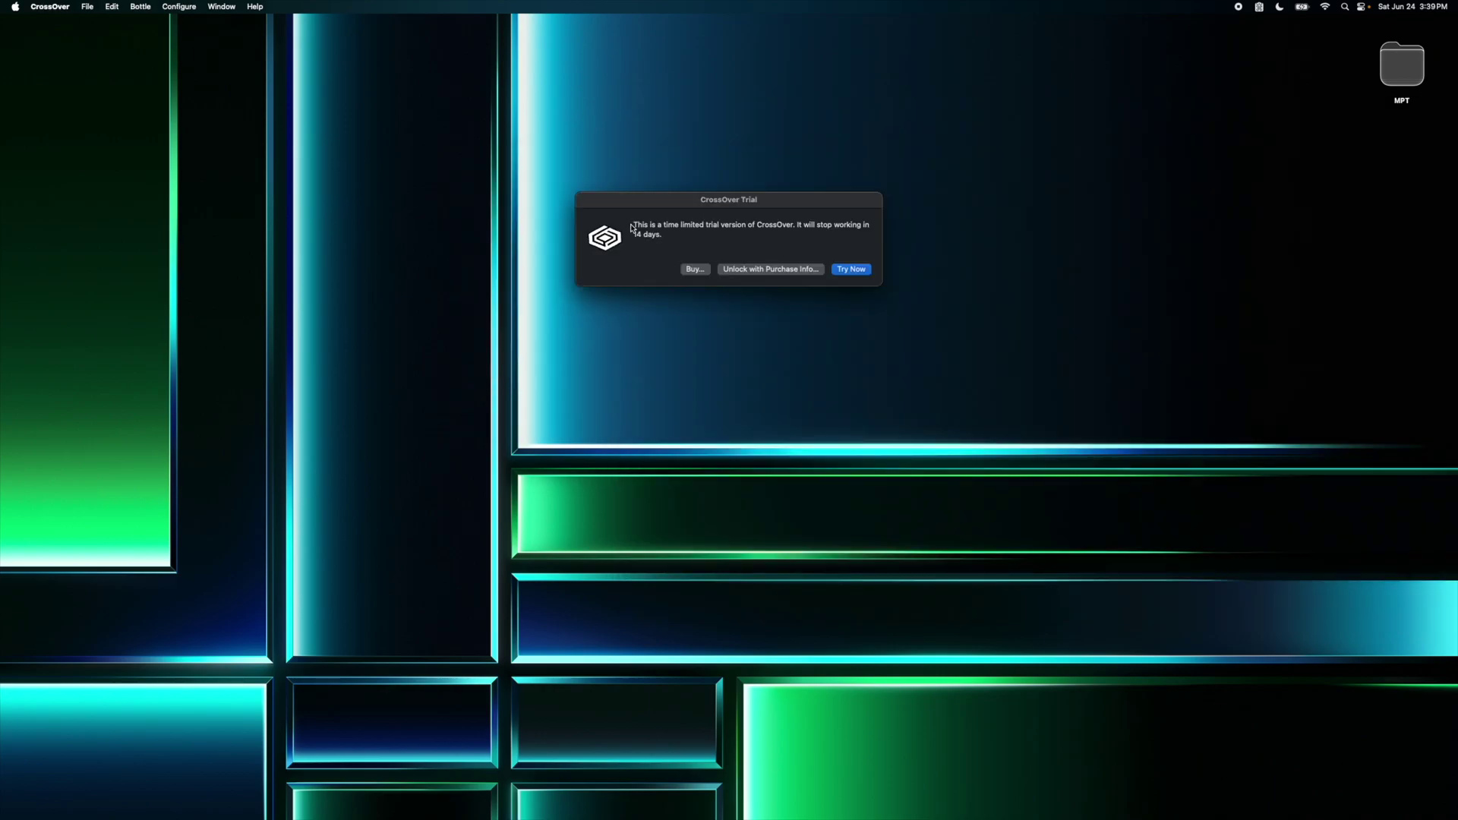
{"action": "left_click", "coordinate": [851, 270]}
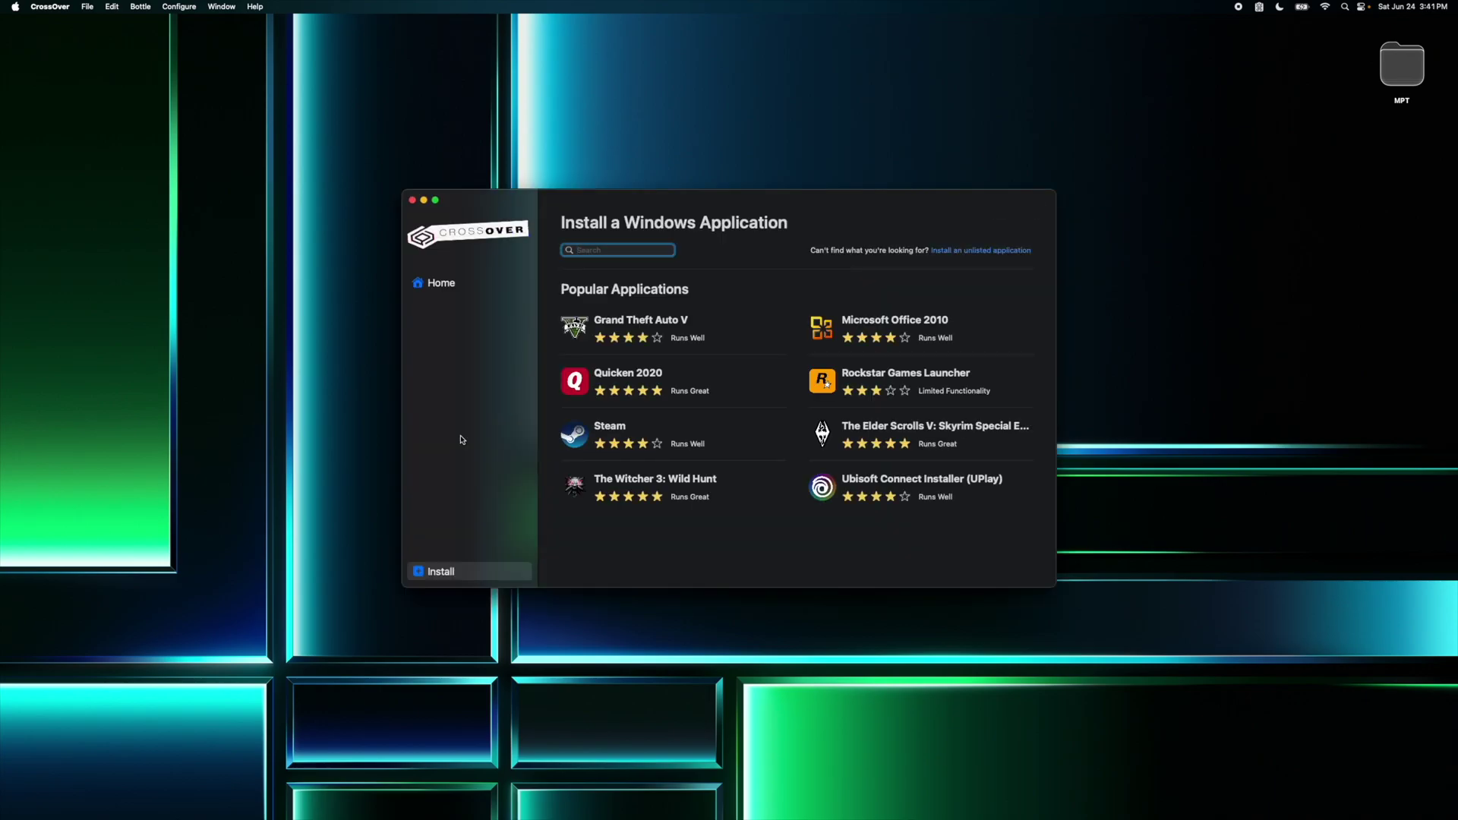
Step: Search cxpatcher and download Crossover.patcher.app.zip from the latest CXPatcher GitHub release
{"action": "left_click", "coordinate": [504, 791]}
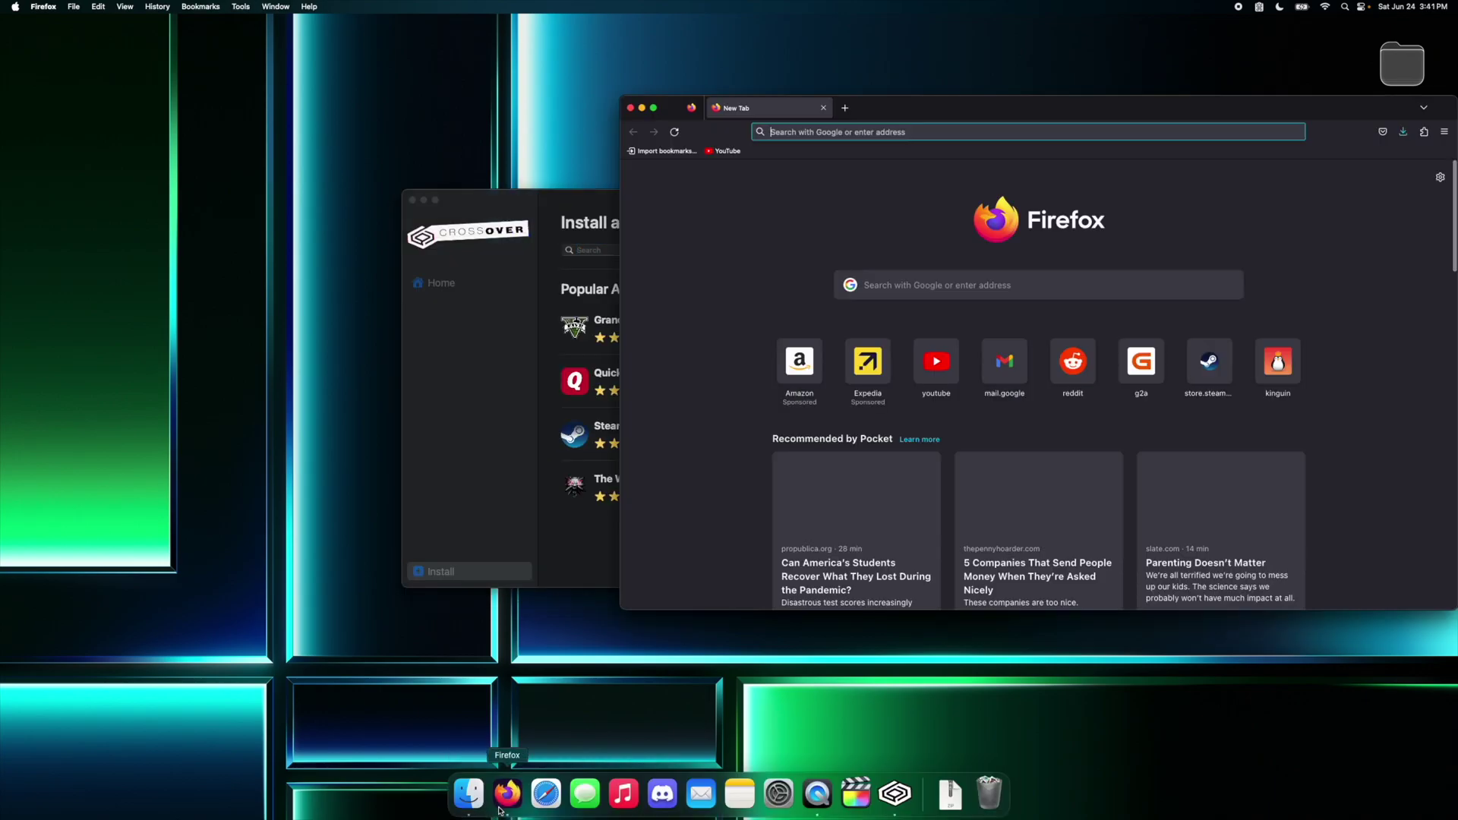
{"action": "type", "text": "cxpatcher"}
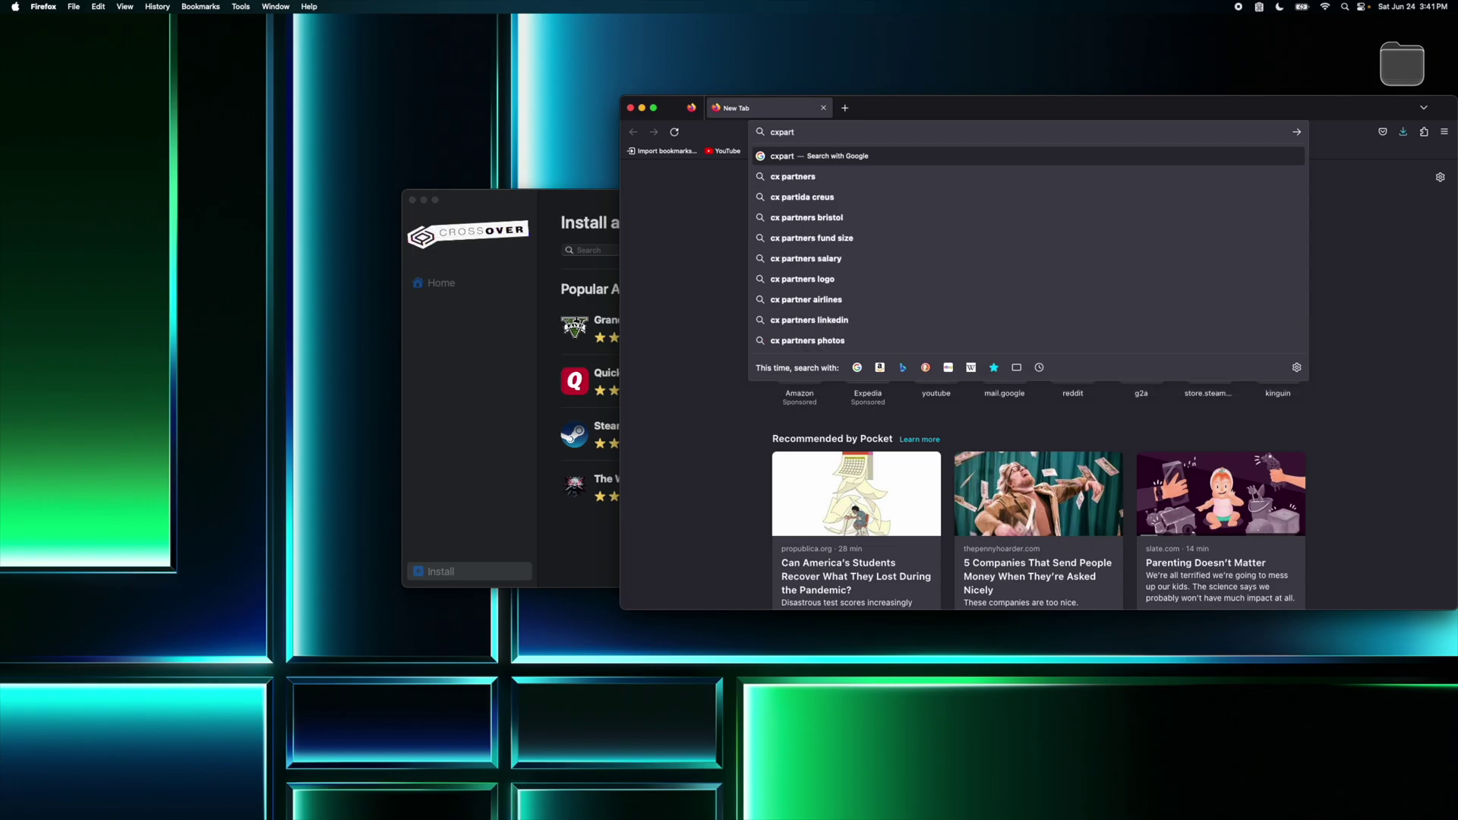
{"action": "key", "text": "Return"}
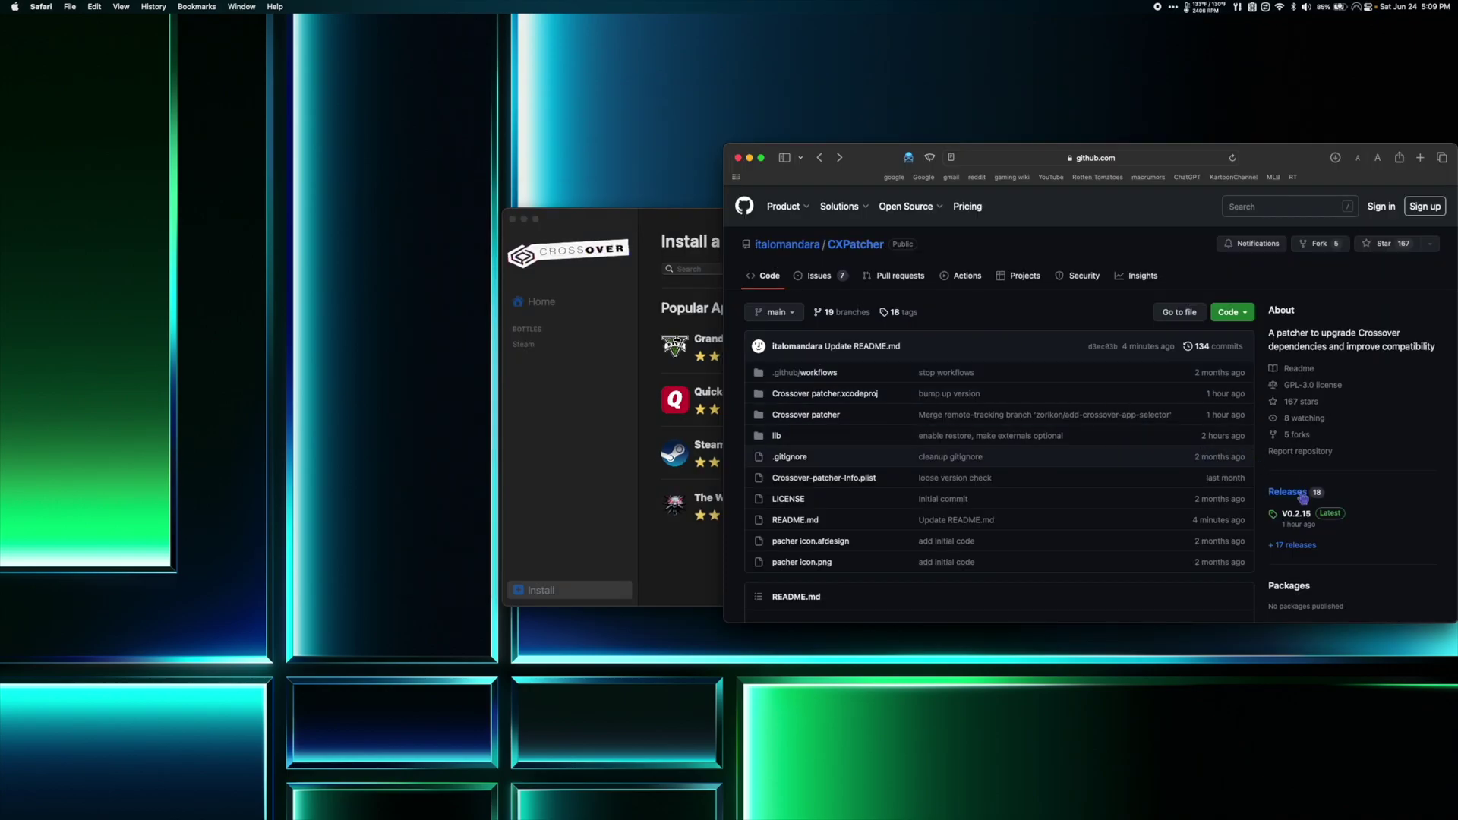
{"action": "left_click", "coordinate": [1301, 493]}
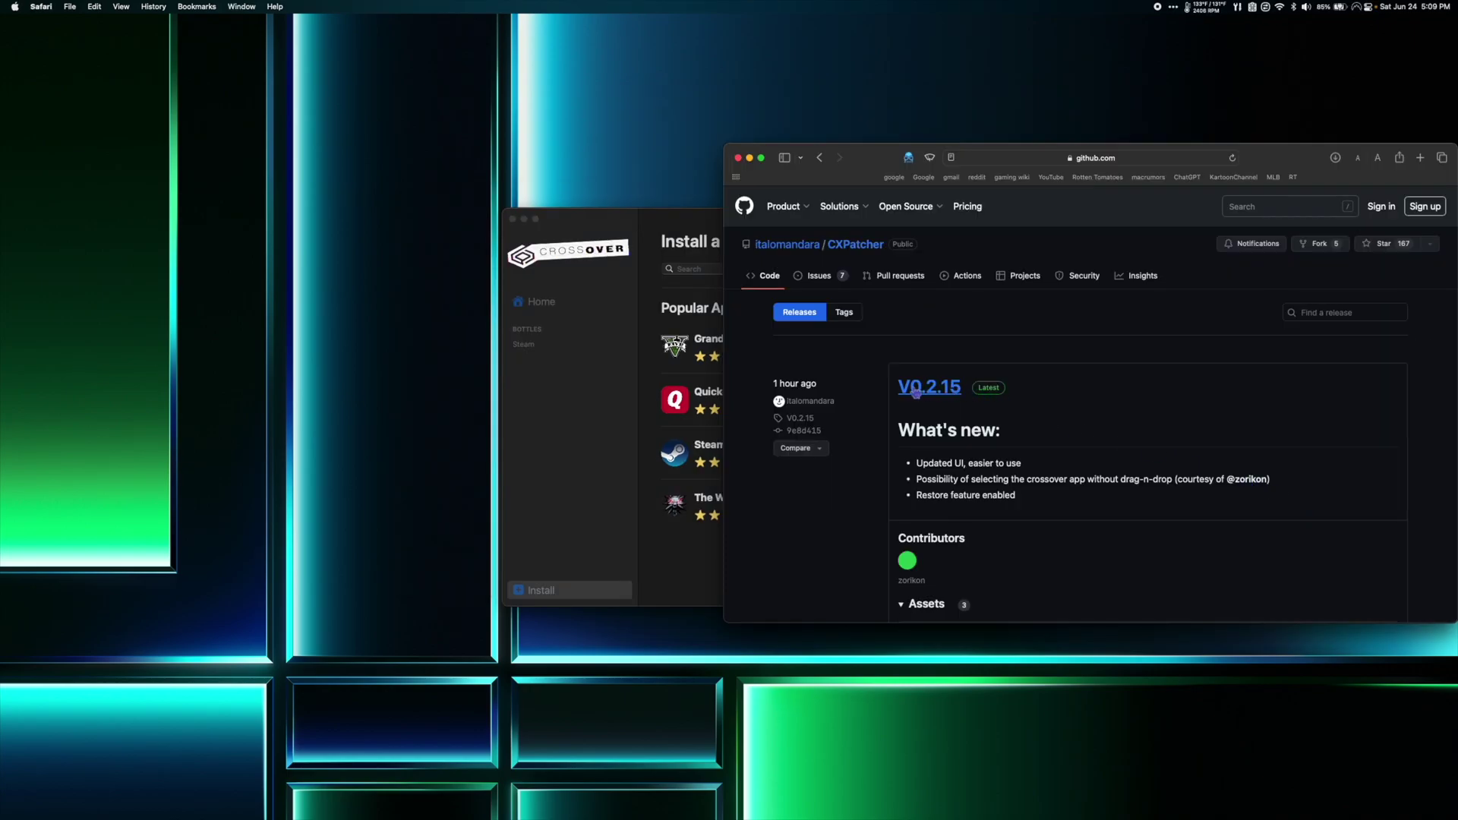
{"action": "scroll", "coordinate": [946, 396], "scroll_direction": "down", "scroll_amount": 5}
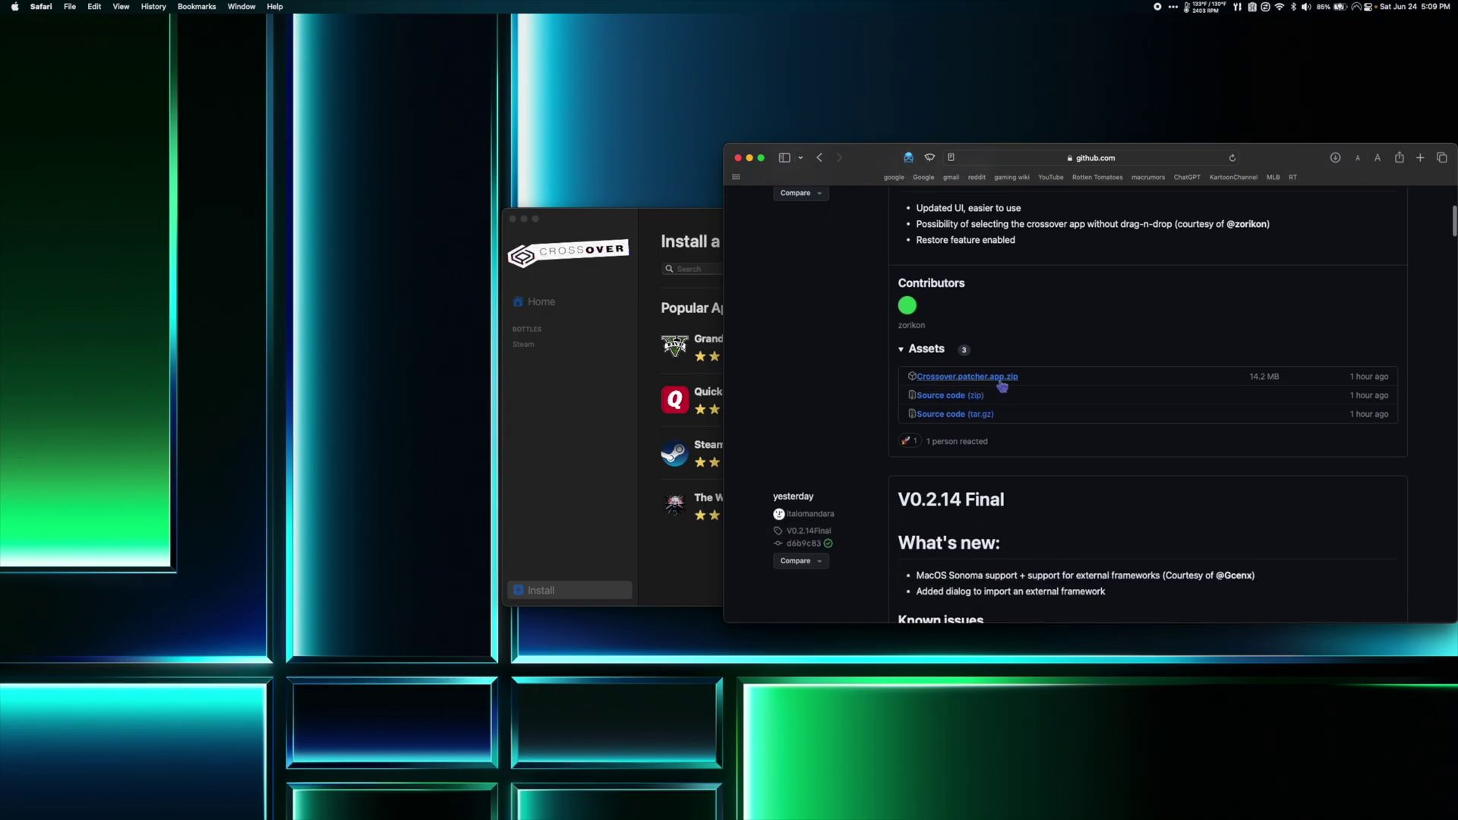
{"action": "left_click", "coordinate": [1002, 386]}
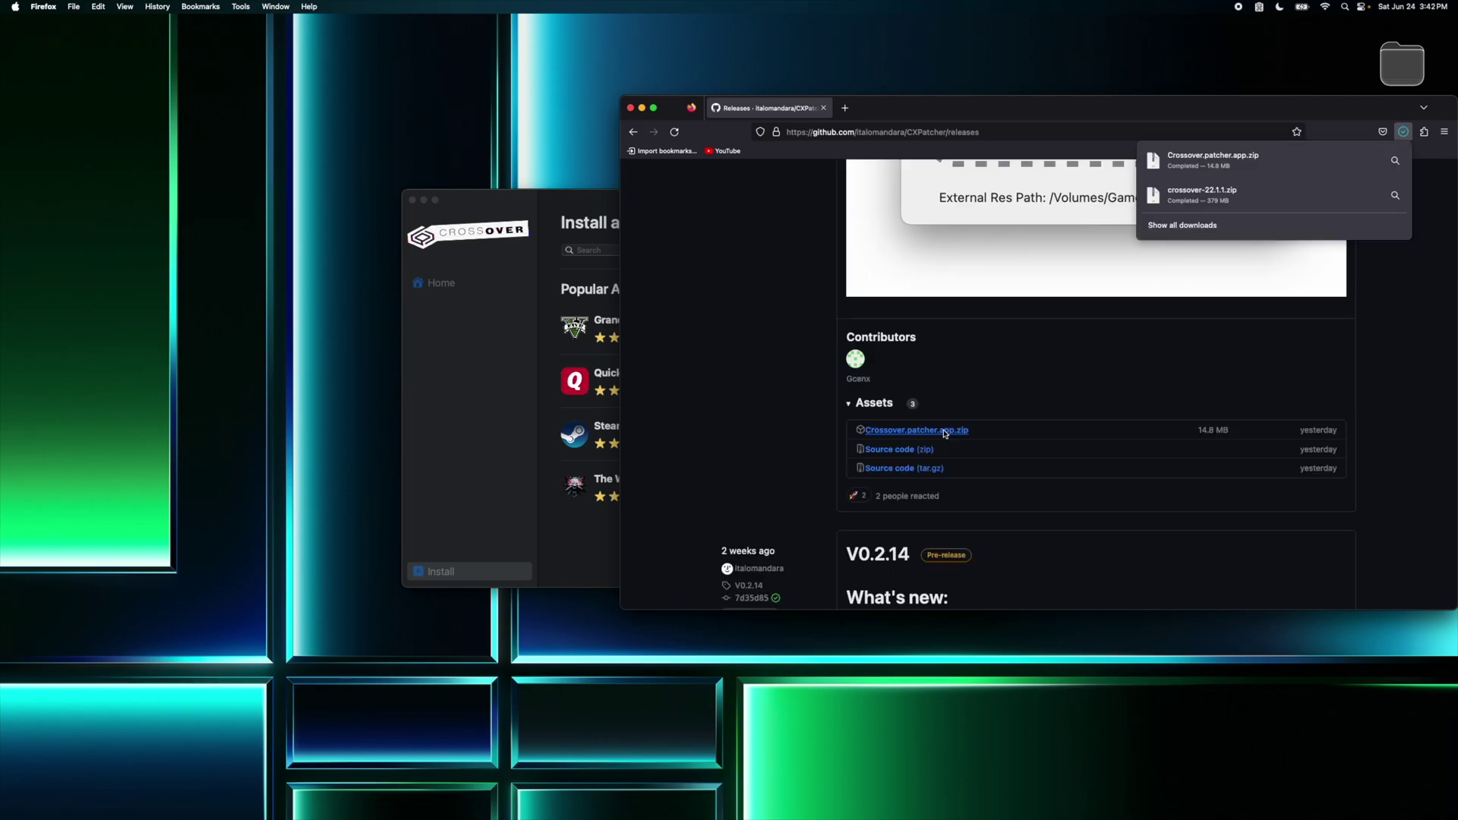
Step: Close Firefox and unzip Crossover.patcher.app.zip in the Downloads folder
{"action": "key", "text": "super+w"}
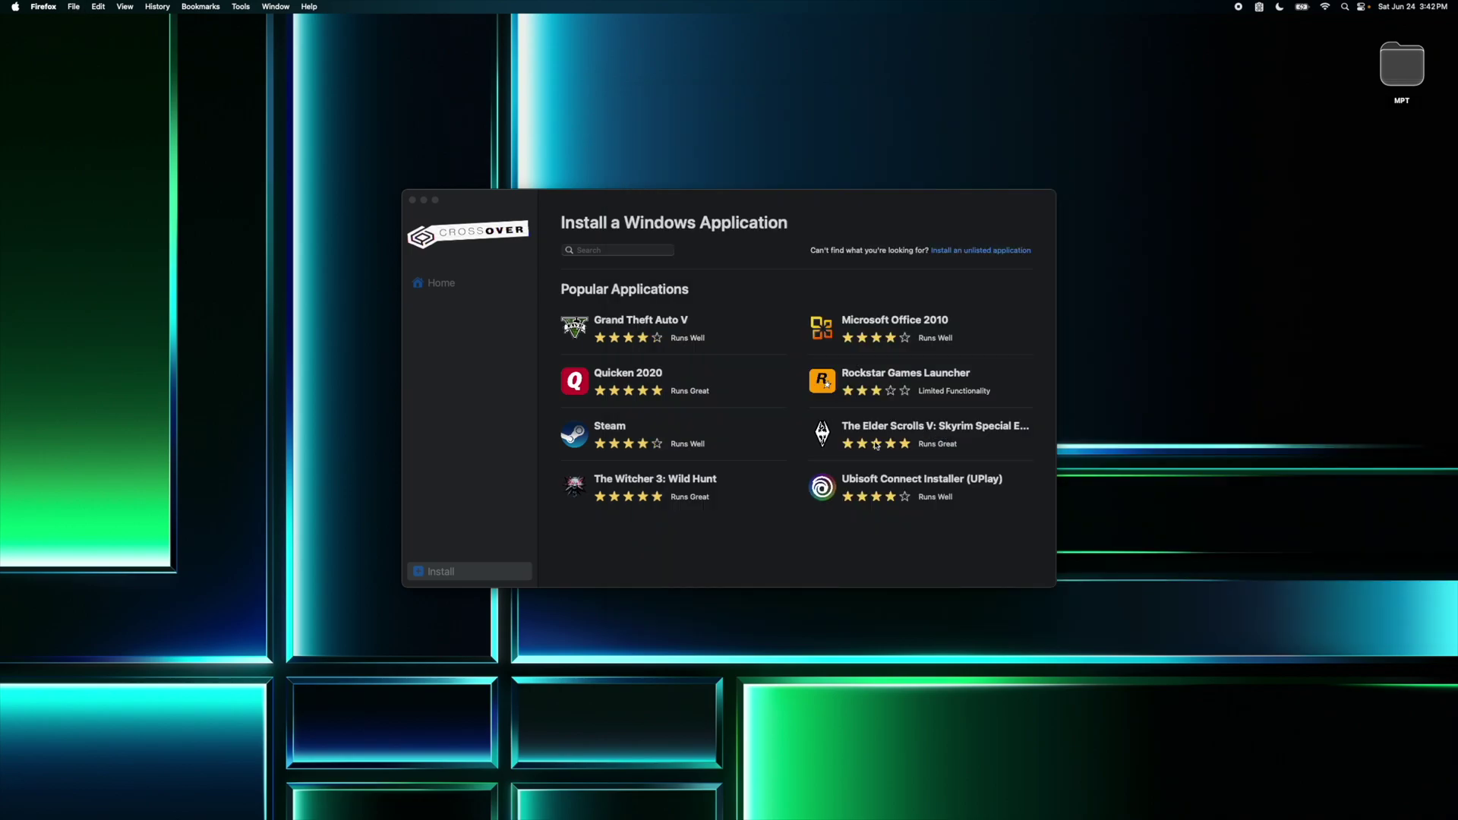
{"action": "left_click", "coordinate": [456, 805]}
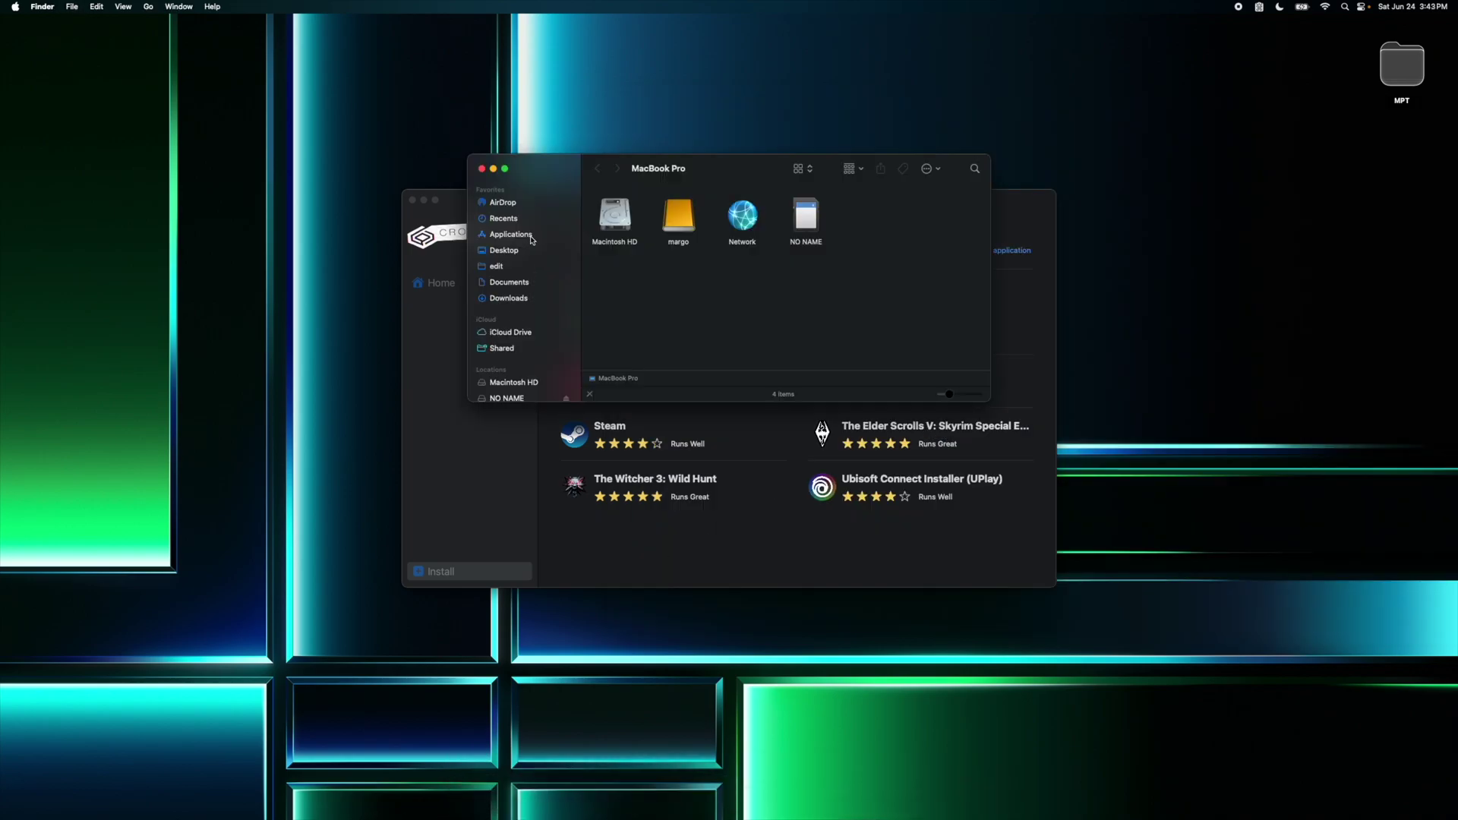
{"action": "left_click", "coordinate": [497, 300]}
{"action": "double_click", "coordinate": [686, 210]}
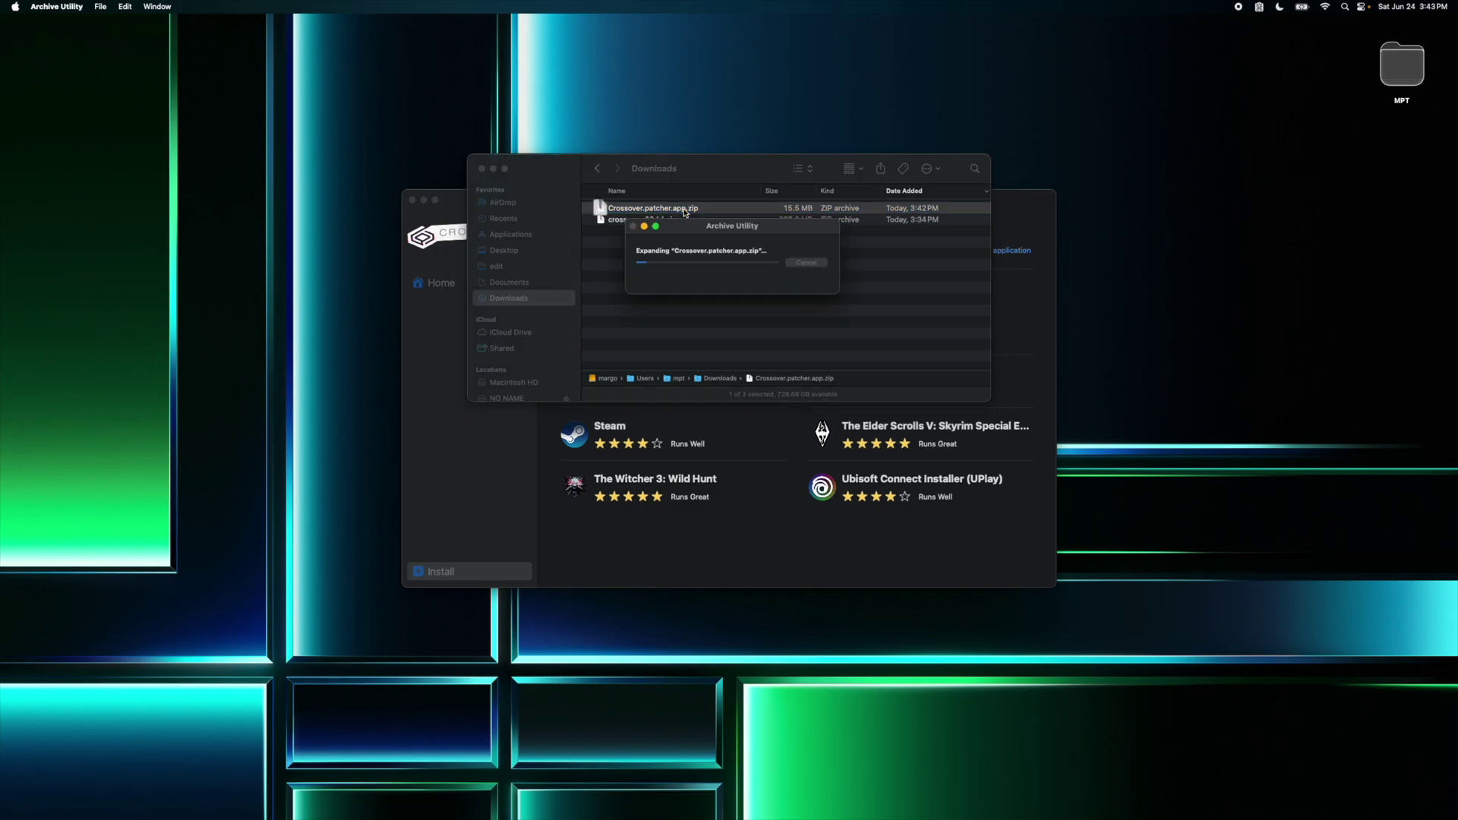
Step: Open the Crossover patcher app past the Gatekeeper warning and quit CrossOver
{"action": "right_click", "coordinate": [679, 210]}
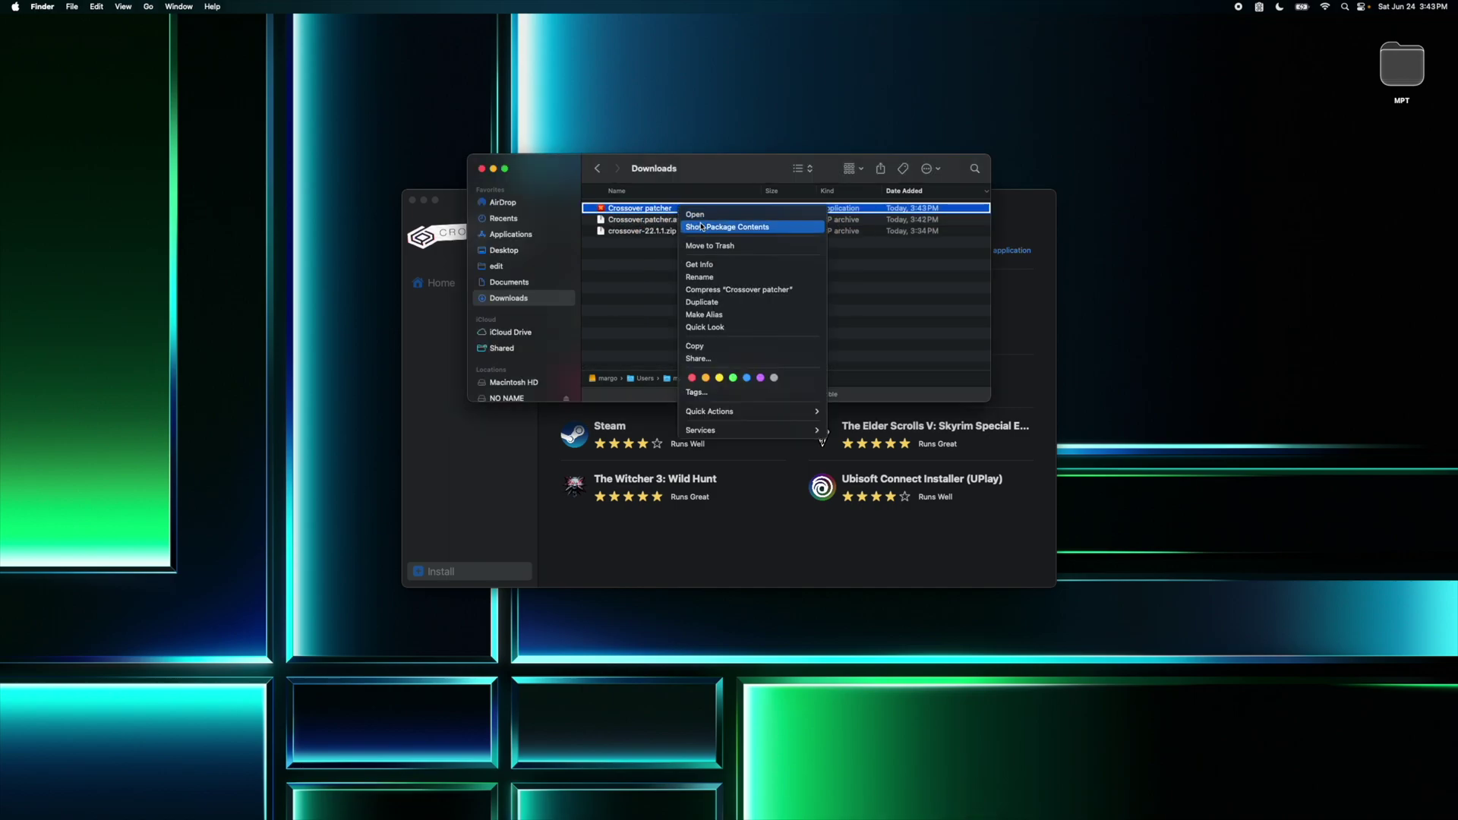
{"action": "left_click", "coordinate": [695, 215]}
{"action": "left_click", "coordinate": [709, 317]}
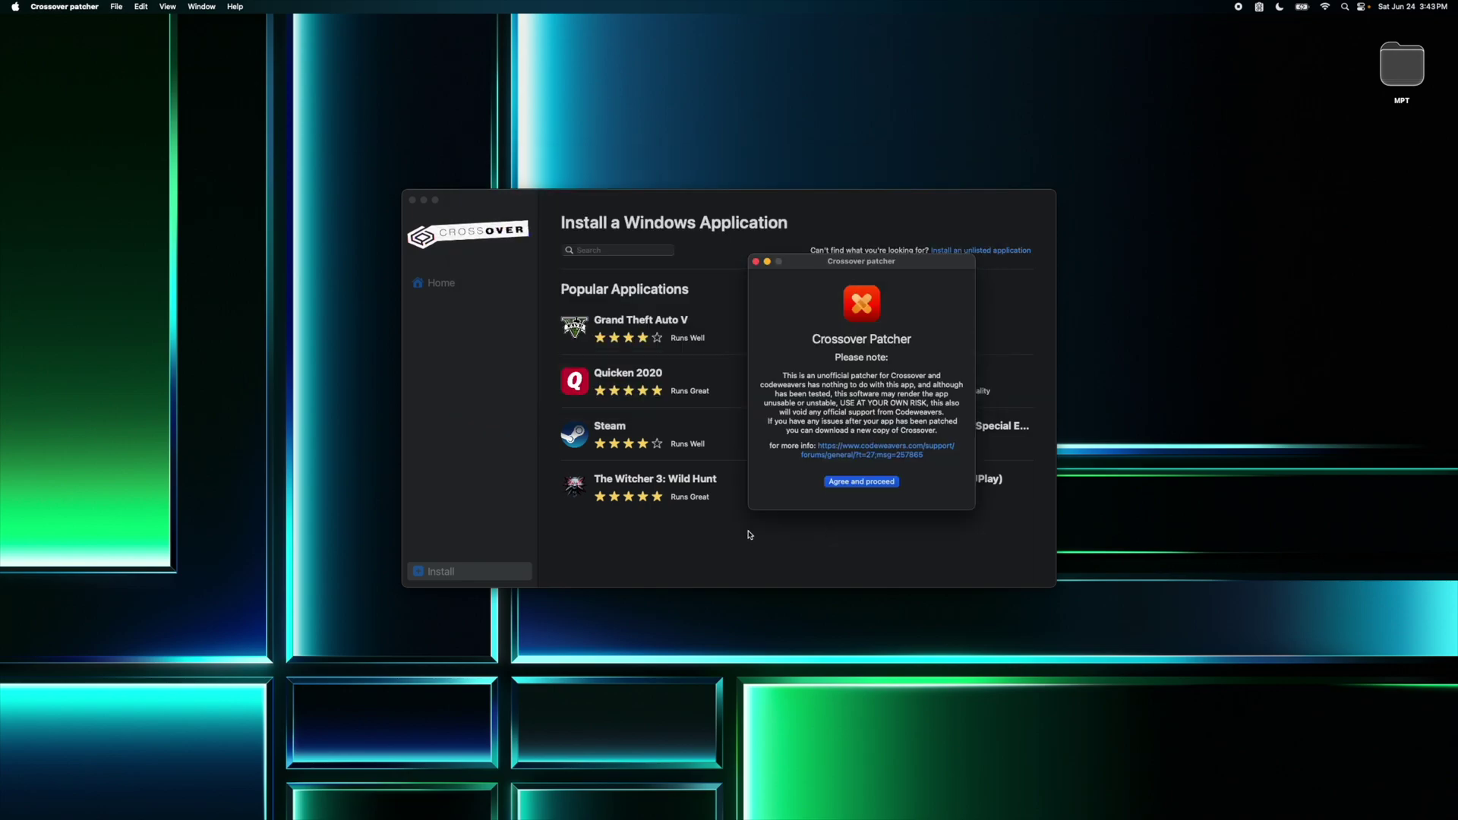
{"action": "left_click", "coordinate": [659, 535]}
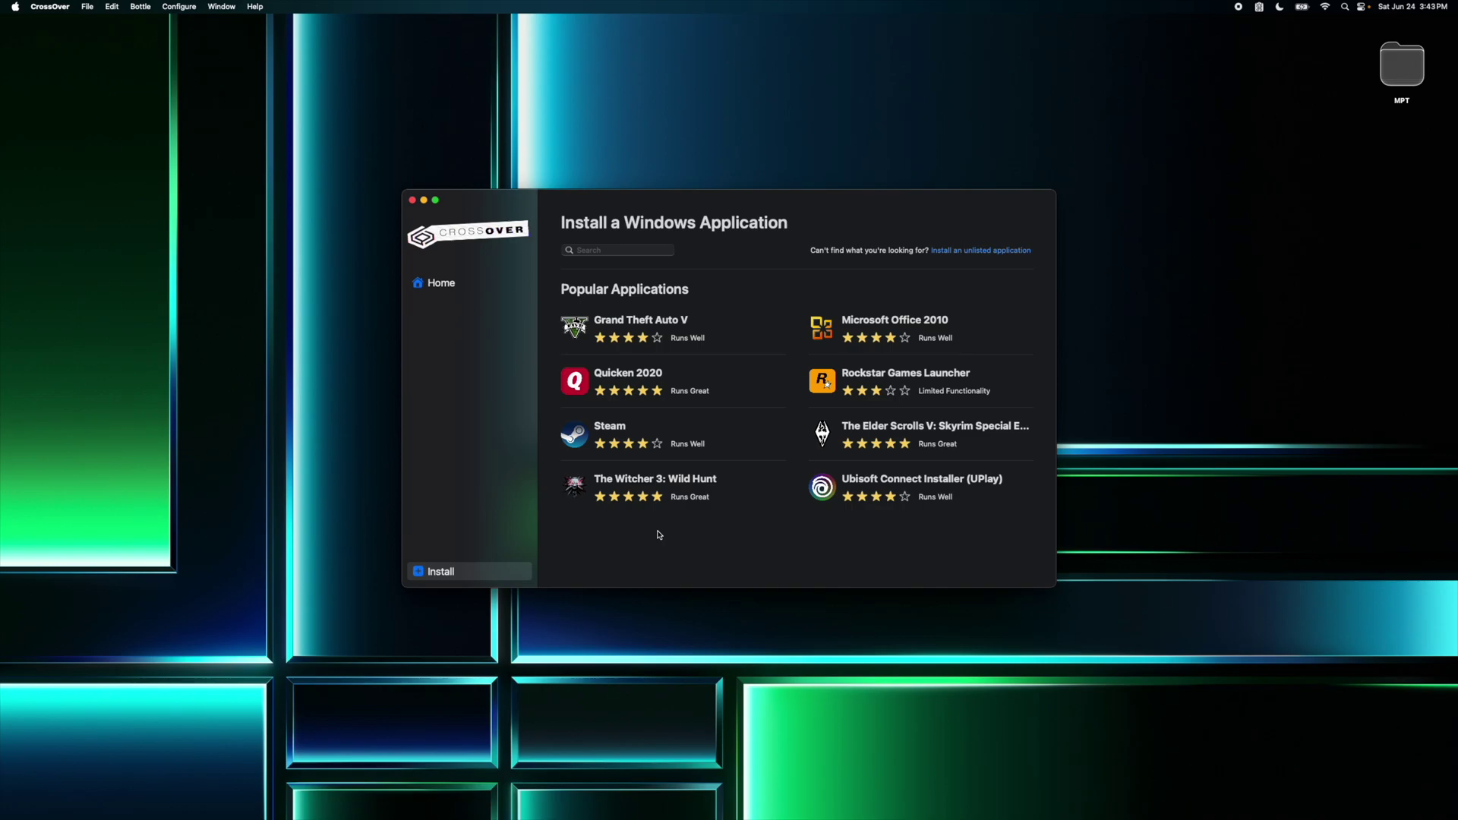
{"action": "key", "text": "cmd+q"}
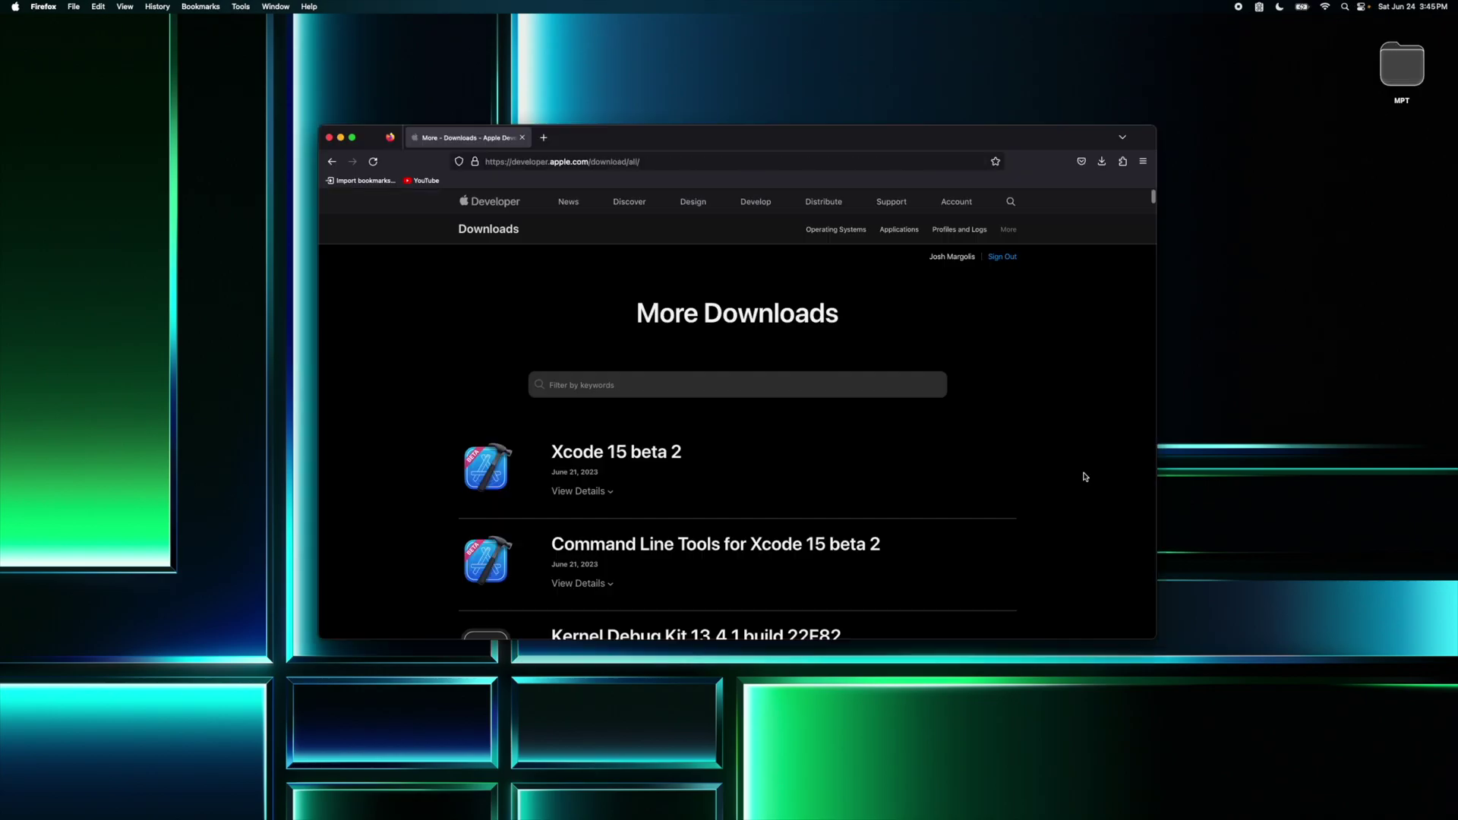
Step: Show the details of Game porting toolkit beta in Apple Developer's More Downloads list
{"action": "scroll", "coordinate": [1085, 476], "scroll_direction": "down", "scroll_amount": 10}
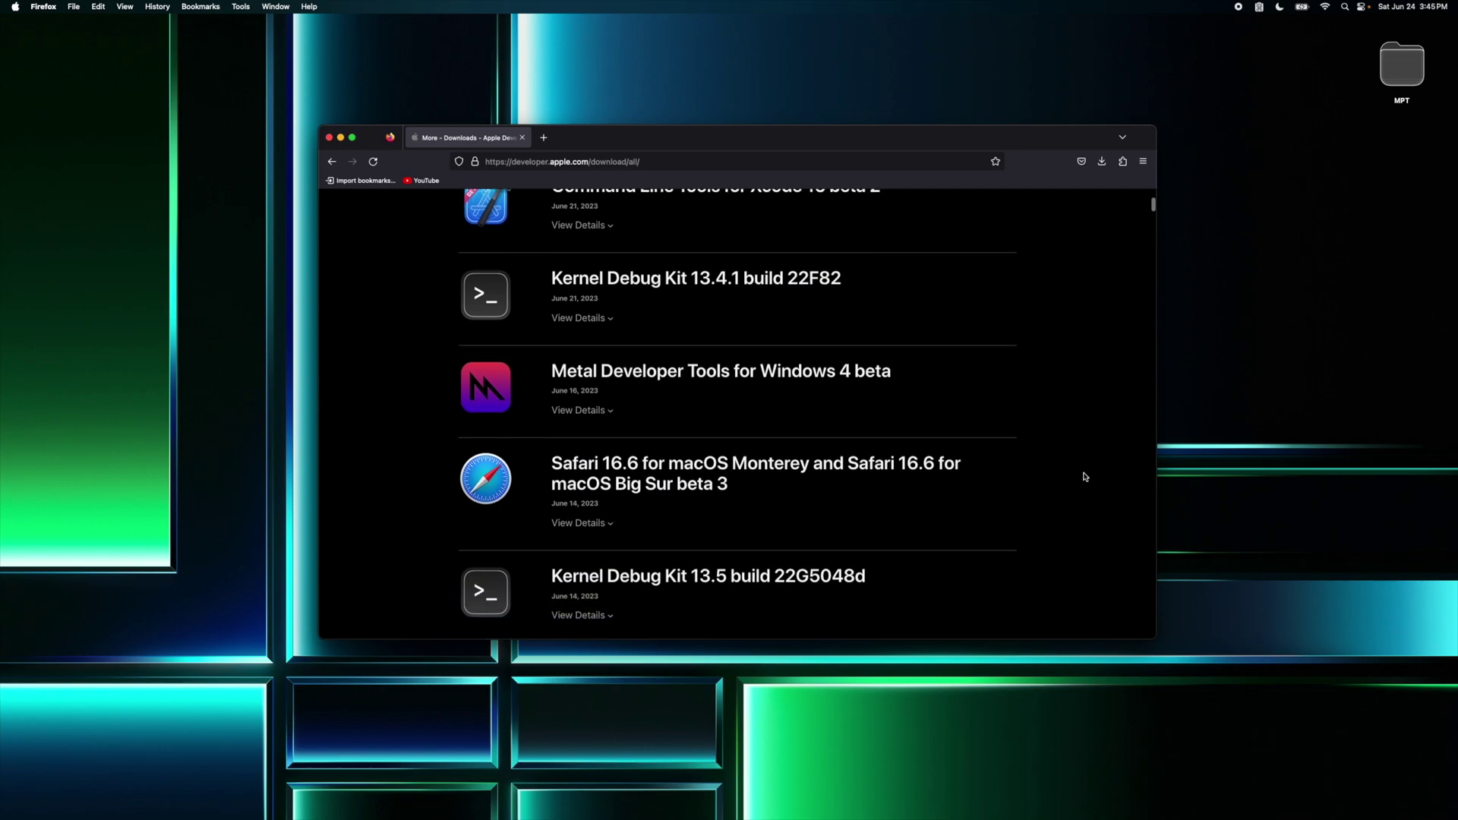
{"action": "scroll", "coordinate": [1084, 476], "scroll_direction": "down", "scroll_amount": 6}
{"action": "left_click", "coordinate": [596, 522]}
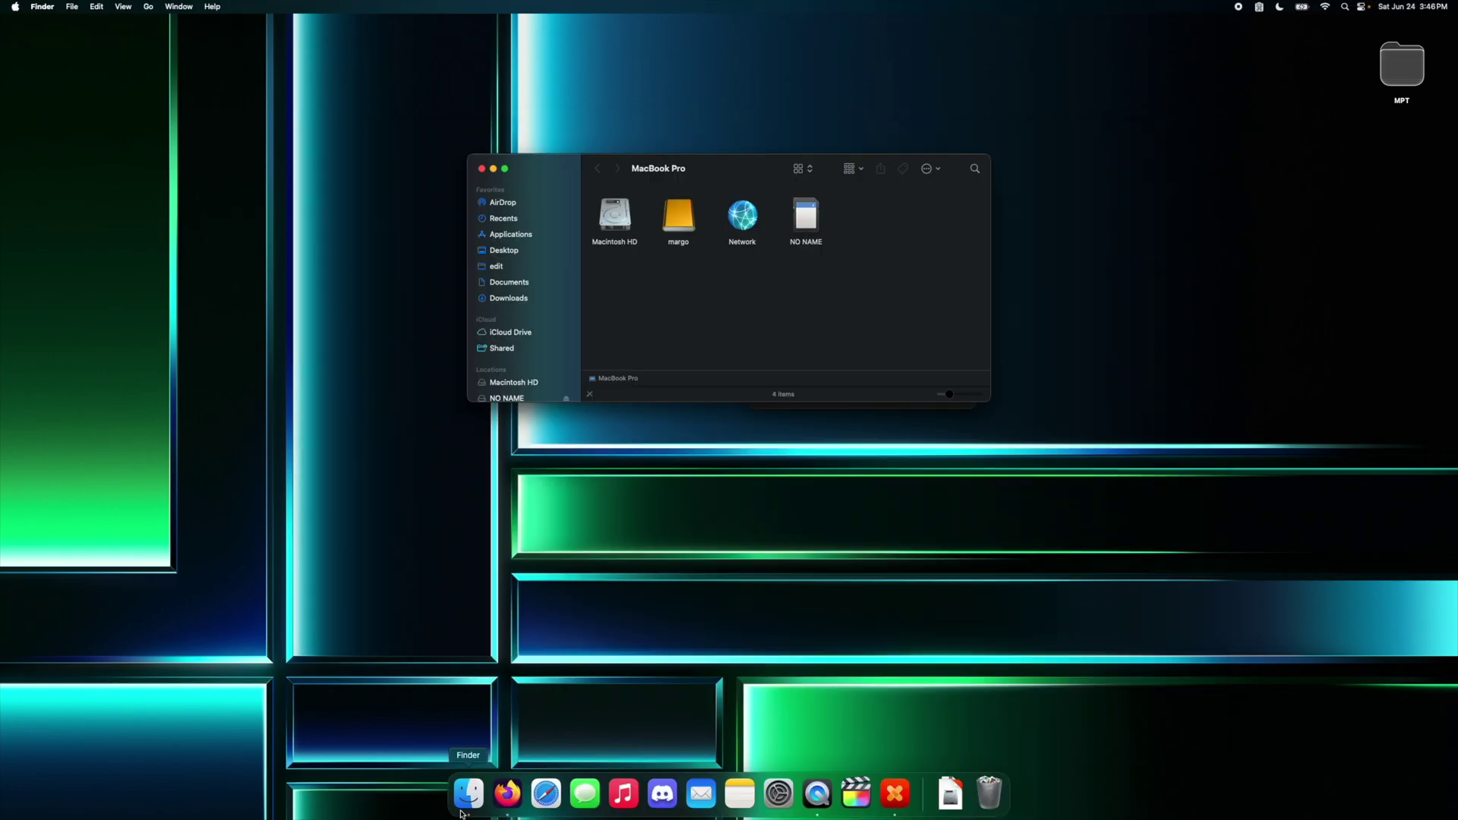
Step: Mount Game_porting_toolkit_beta.dmg from the Downloads folder
{"action": "left_click", "coordinate": [501, 300]}
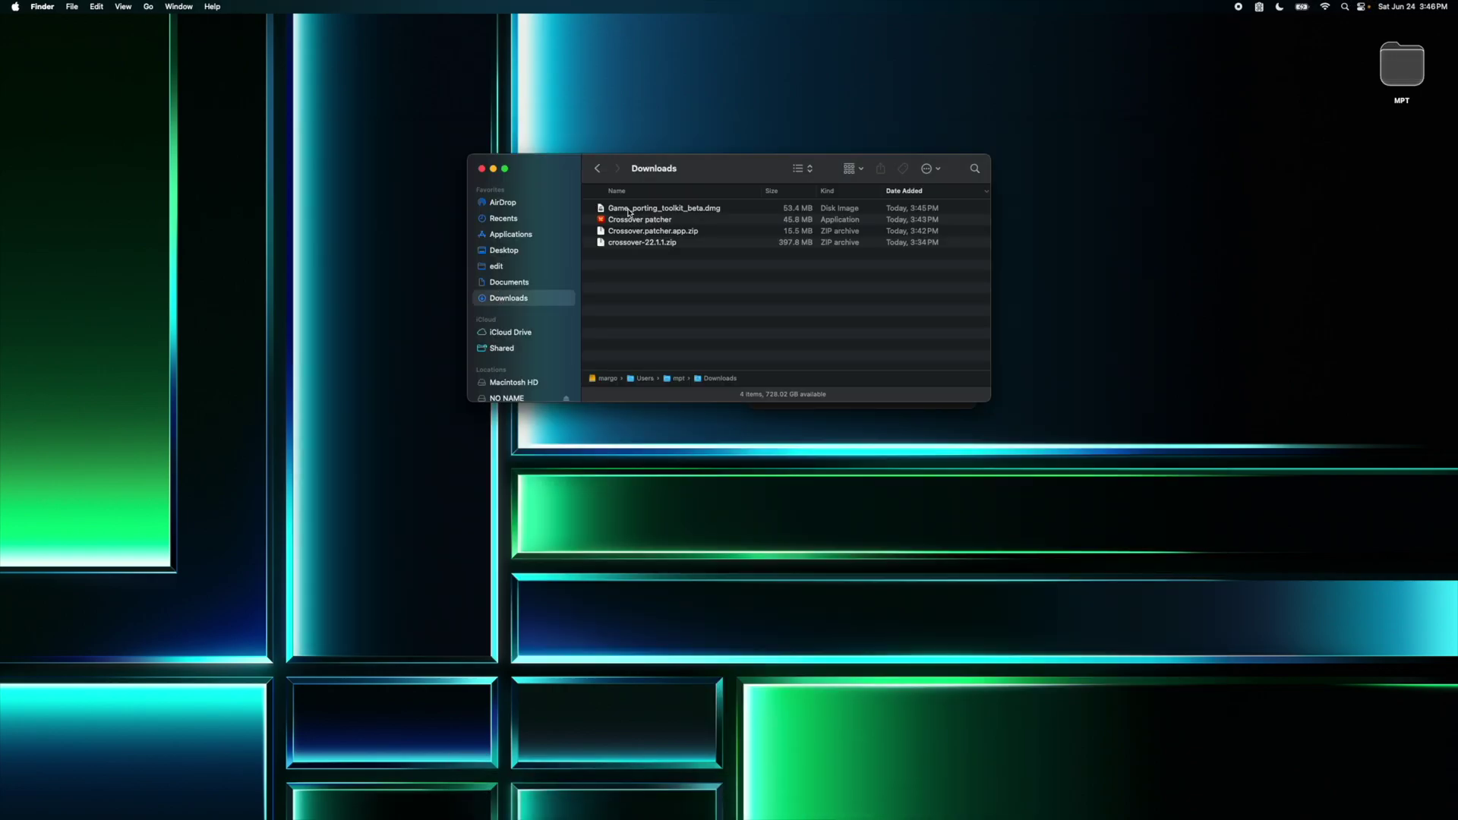
{"action": "left_click", "coordinate": [706, 212]}
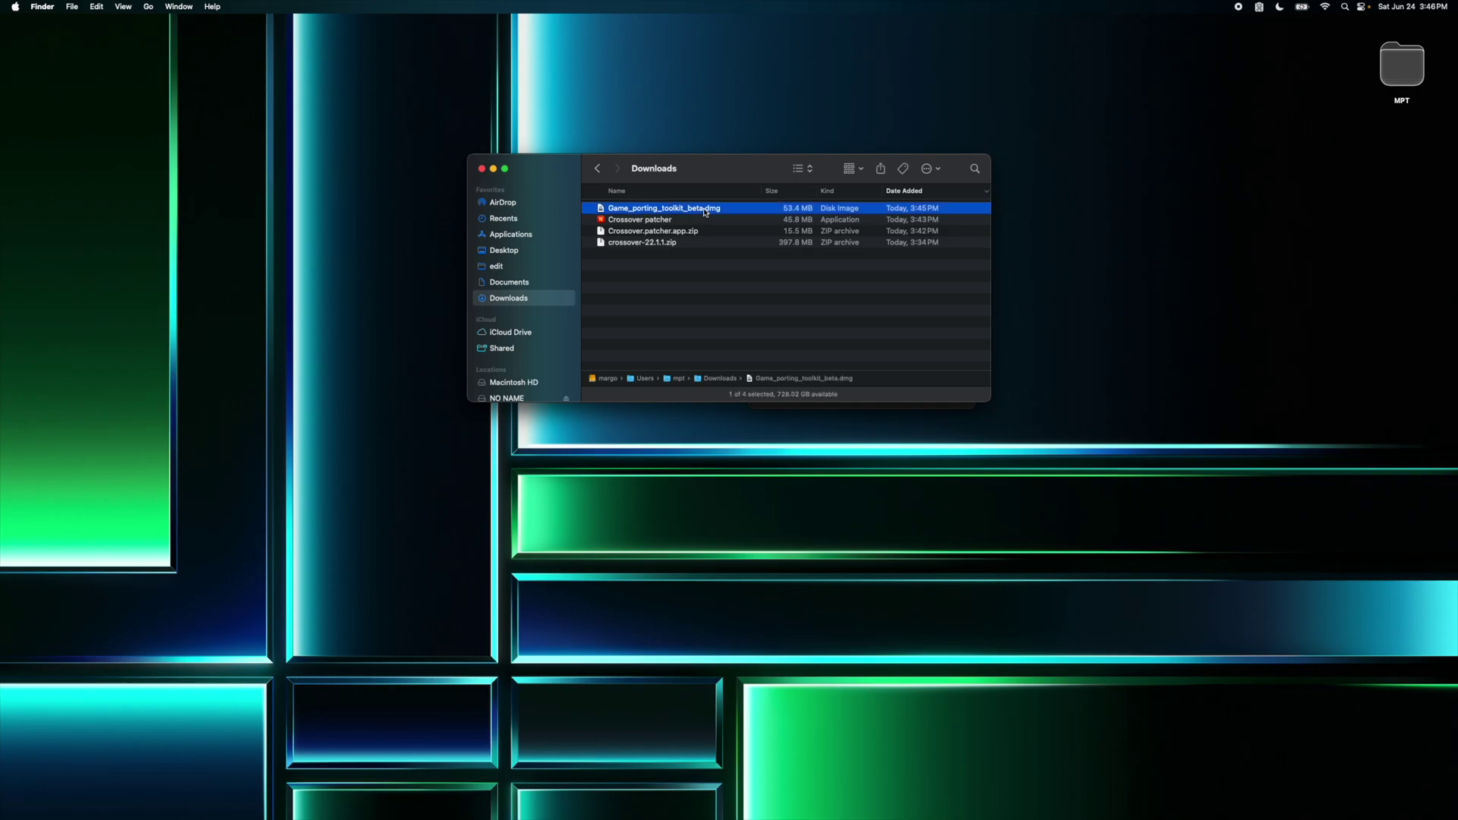
{"action": "double_click", "coordinate": [706, 212]}
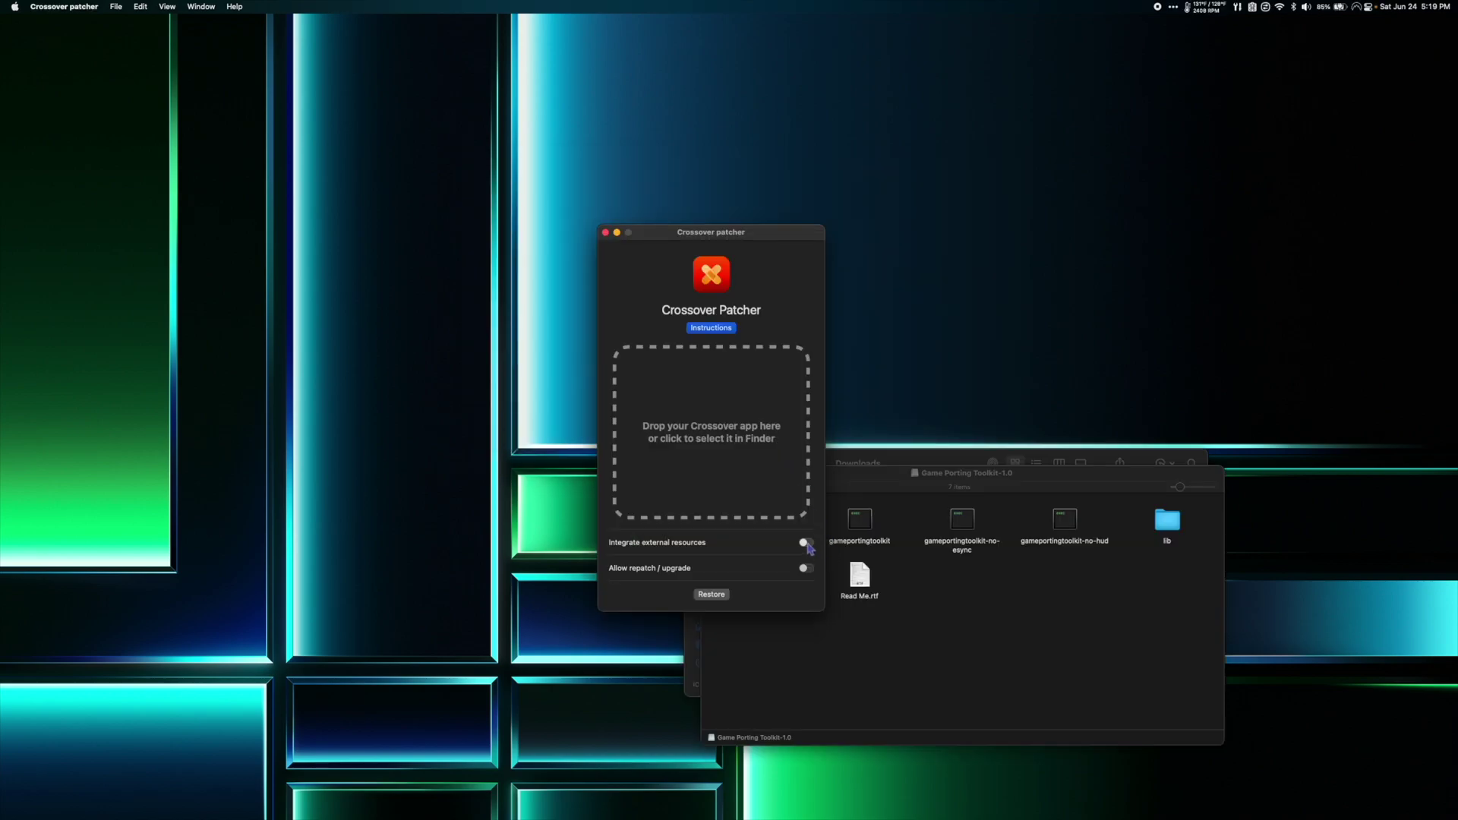
Step: Enable external resources in Crossover Patcher and set them to the Game Porting Toolkit-1.0 volume
{"action": "left_click", "coordinate": [807, 545]}
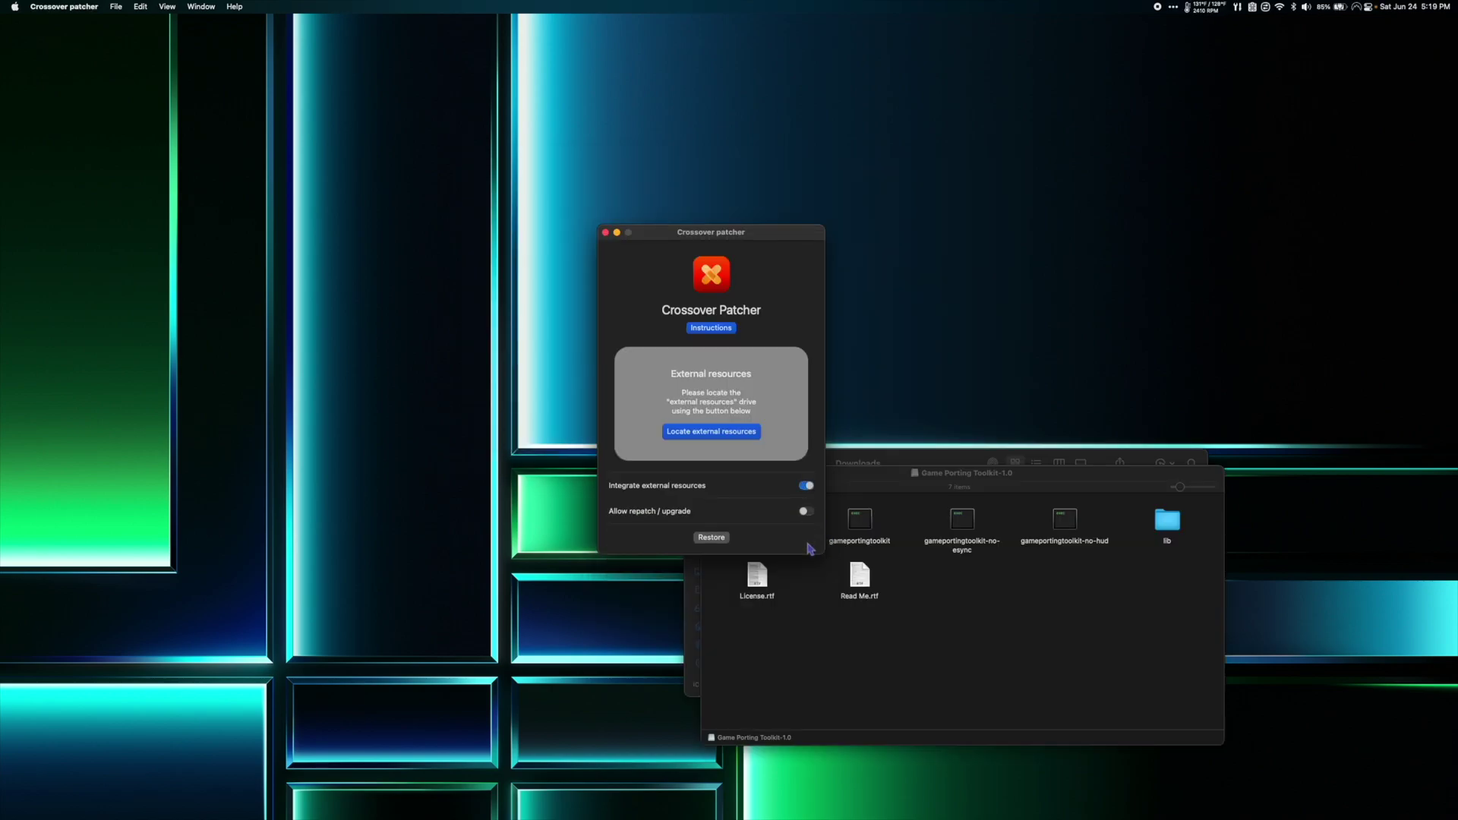
{"action": "left_click", "coordinate": [693, 430]}
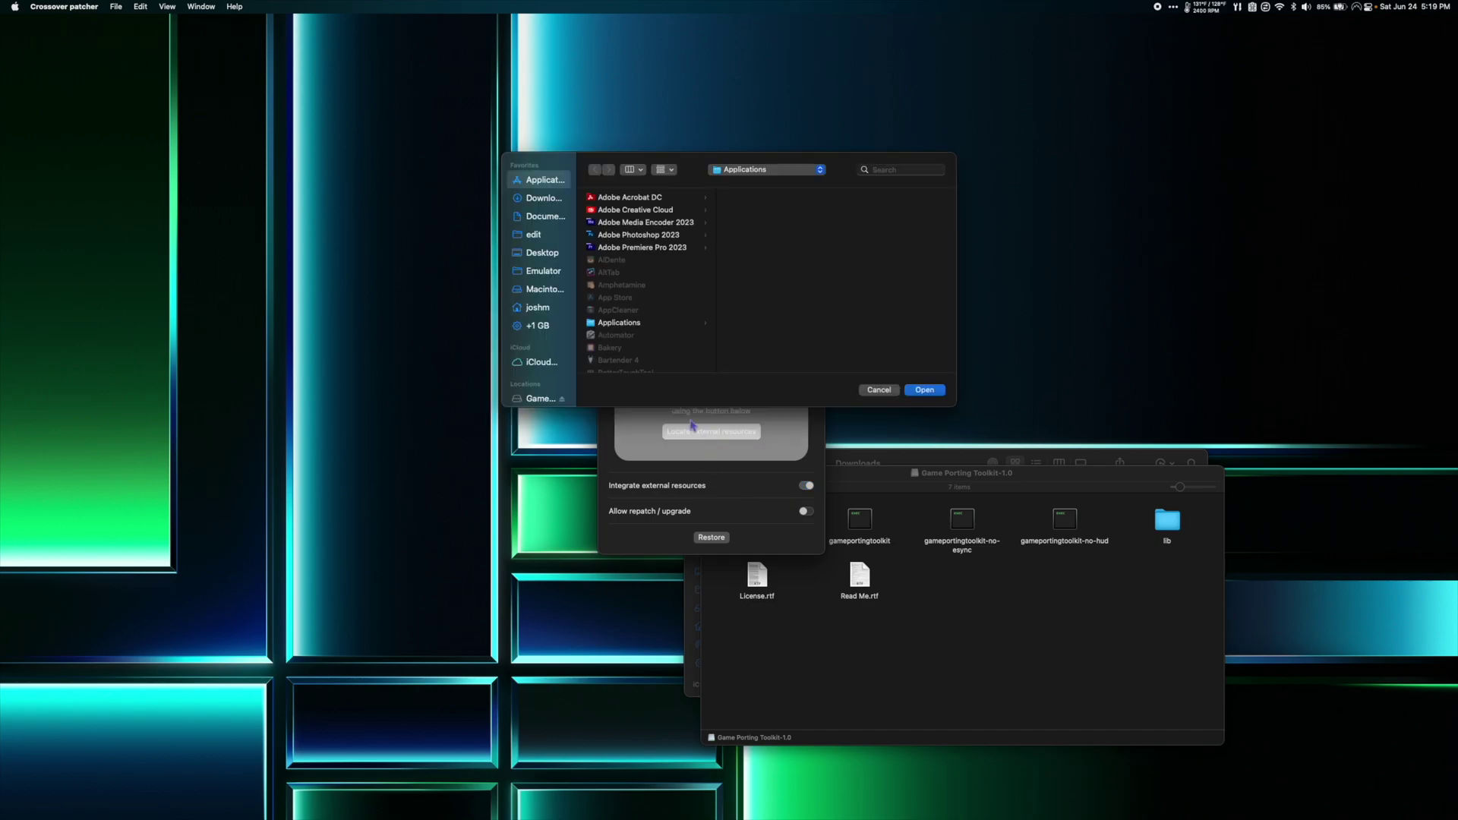
{"action": "scroll", "coordinate": [554, 306], "scroll_direction": "down", "scroll_amount": 2}
{"action": "left_click", "coordinate": [542, 321]}
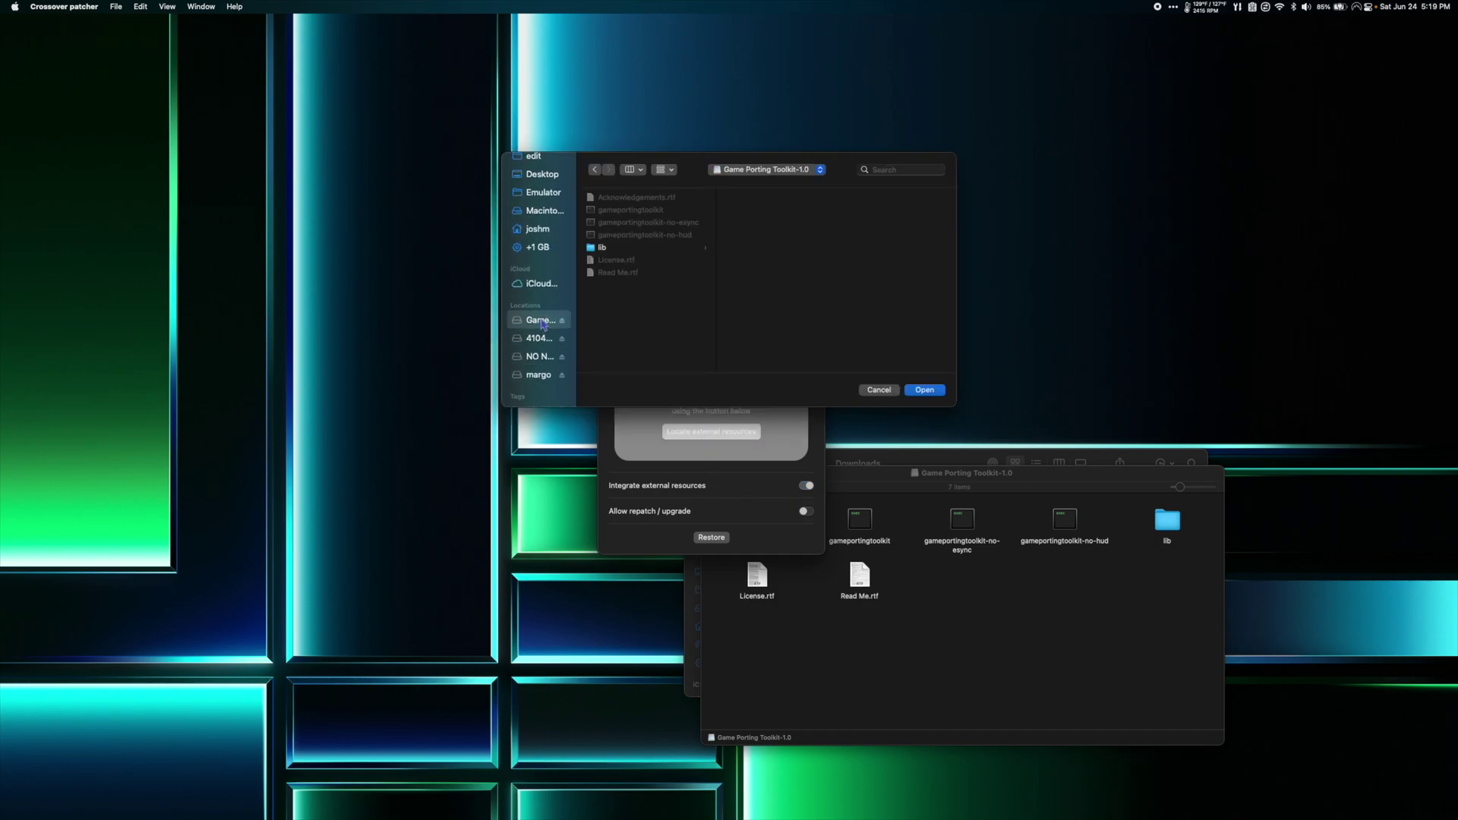
{"action": "left_click", "coordinate": [925, 390]}
Step: Close the toolkit volume window and drag CrossOver from Applications into the patcher
{"action": "left_click", "coordinate": [943, 619]}
{"action": "key", "text": "super+w"}
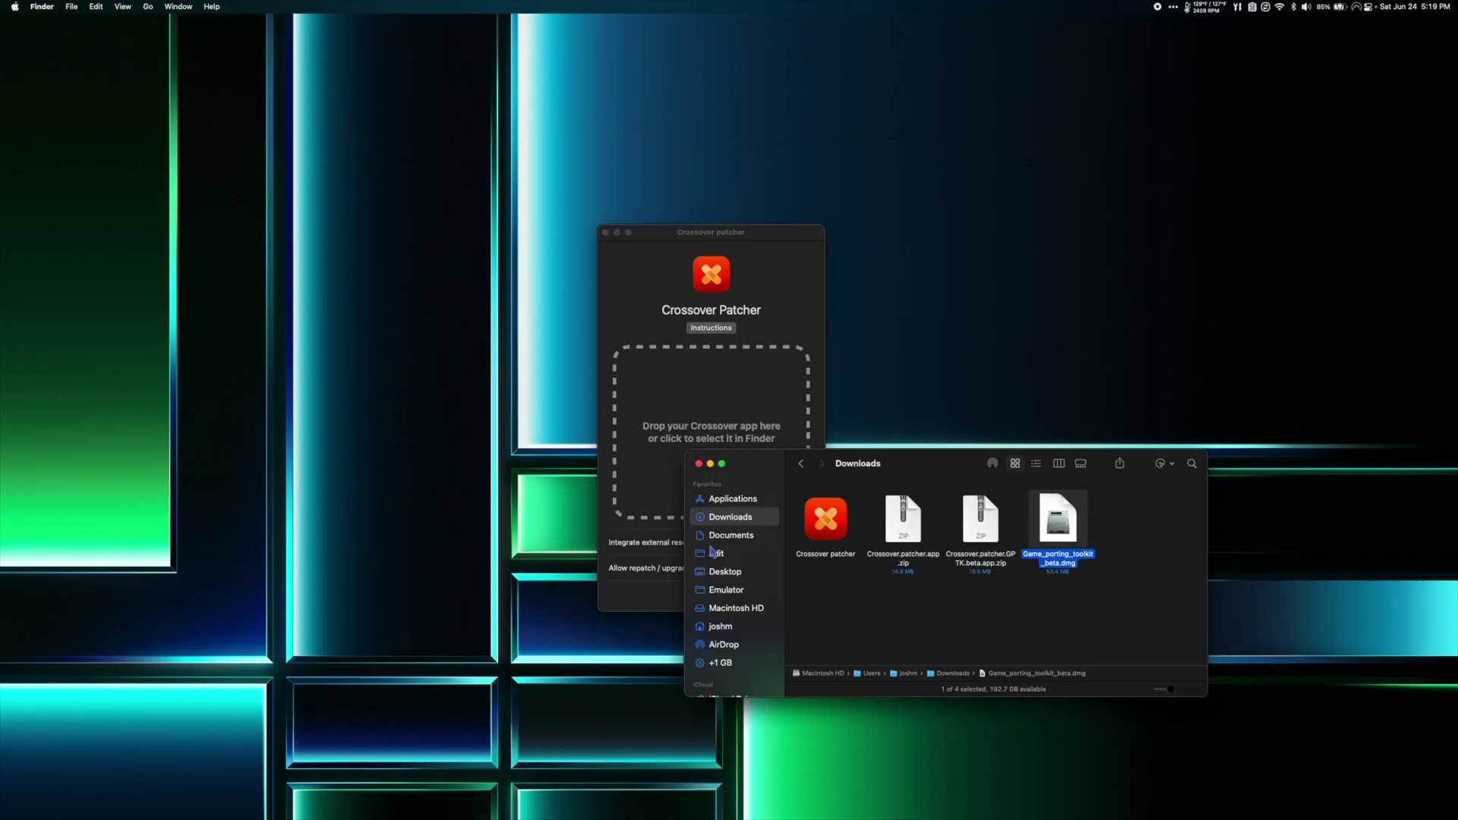
{"action": "left_click", "coordinate": [730, 500]}
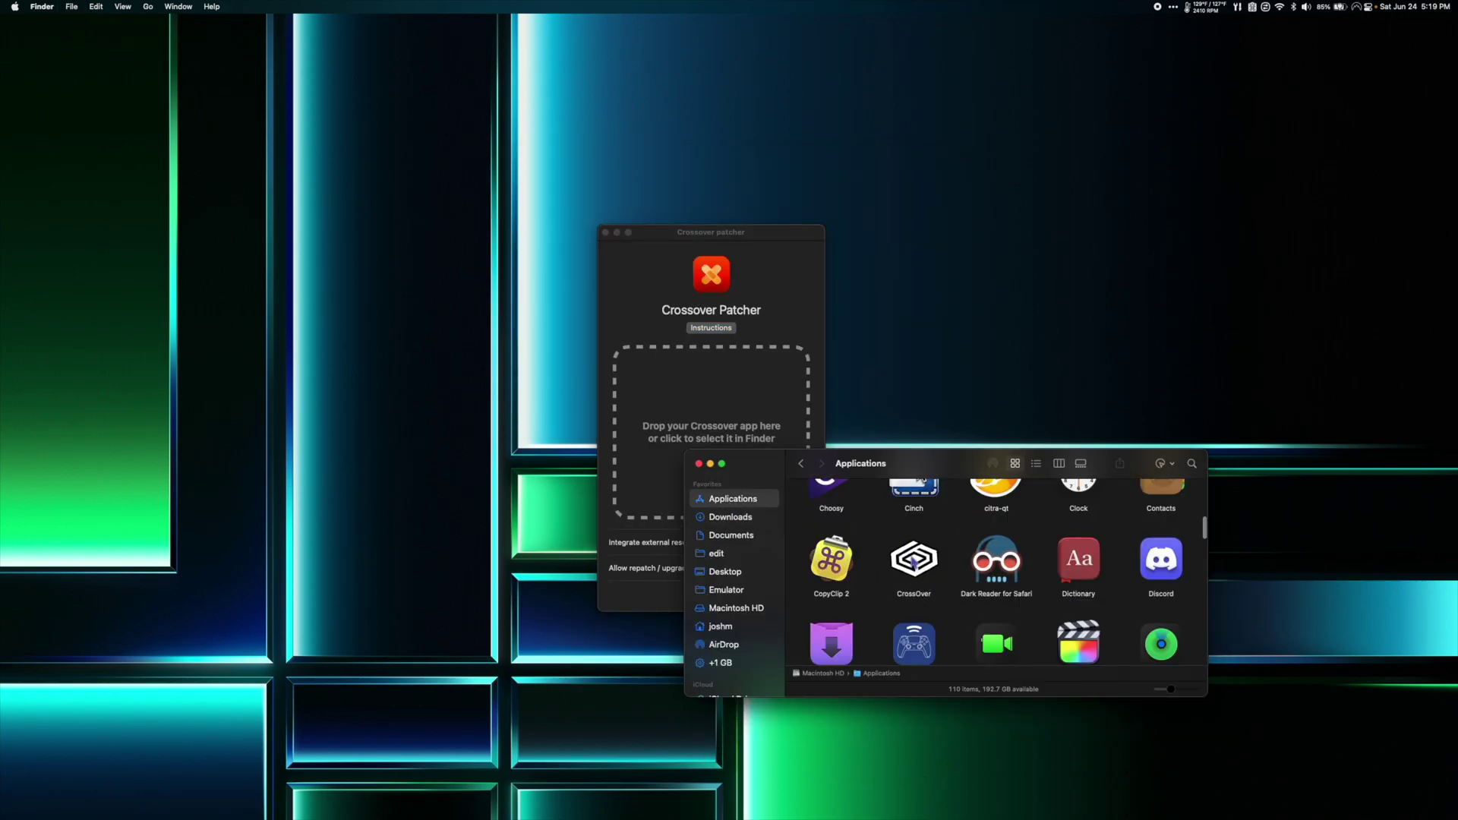
{"action": "left_click_drag", "start_coordinate": [914, 561], "coordinate": [679, 403]}
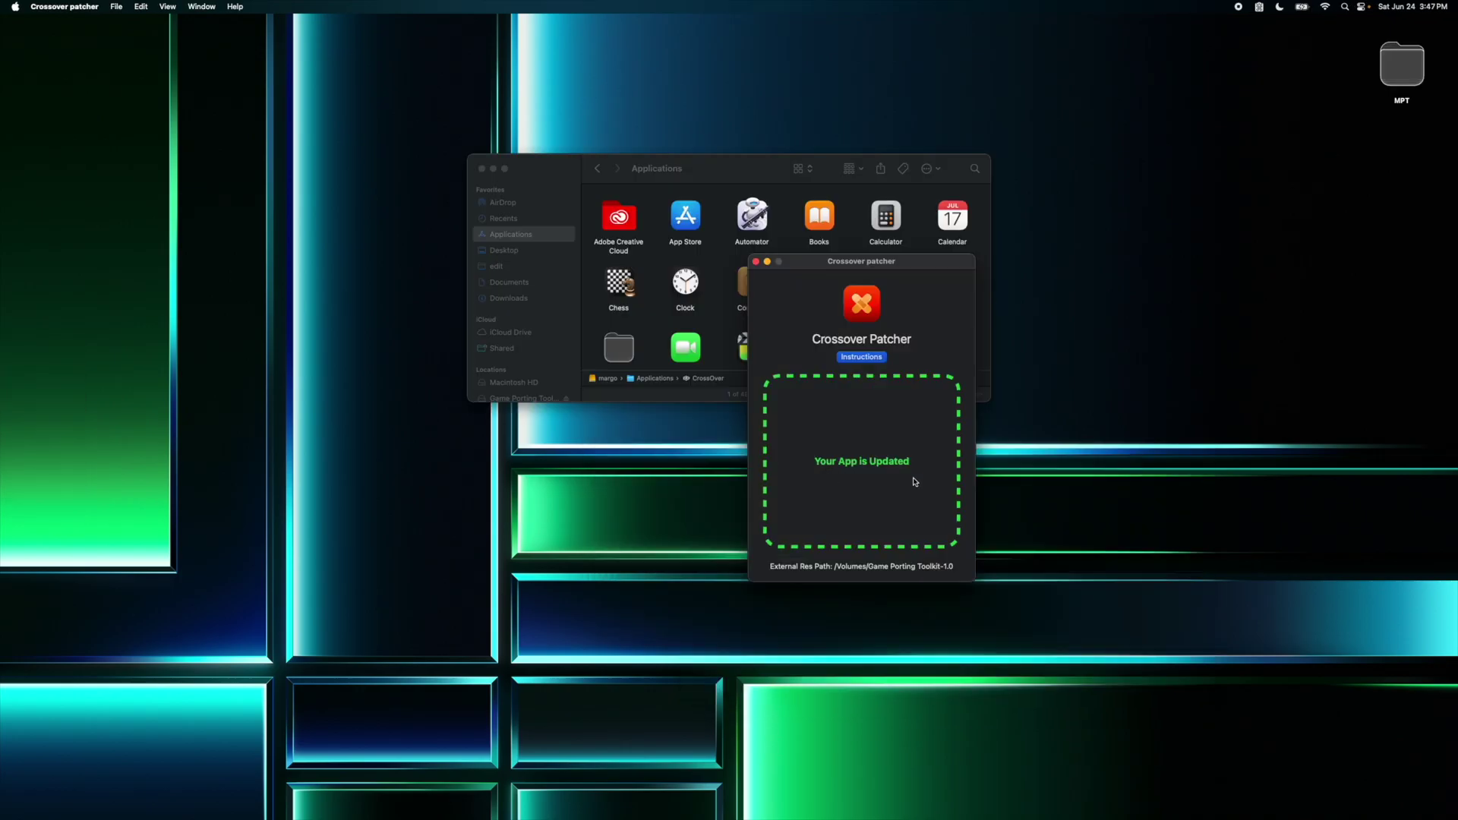
Step: Quit the patcher, relaunch the patched CrossOver trial and start installing Steam into a Windows 10 64-bit bottle
{"action": "key", "text": "super+q"}
{"action": "double_click", "coordinate": [885, 282]}
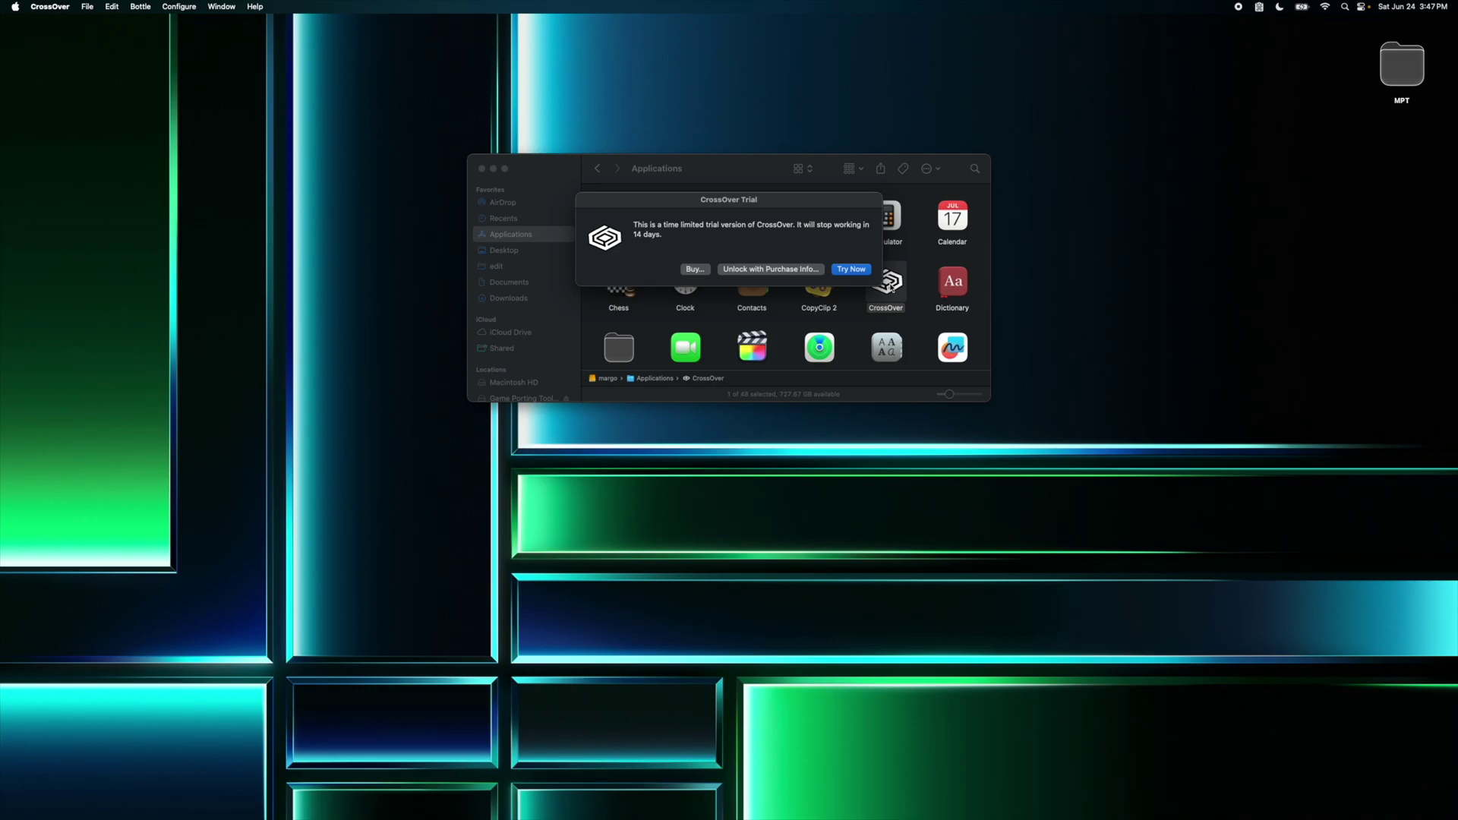
{"action": "key", "text": "Return"}
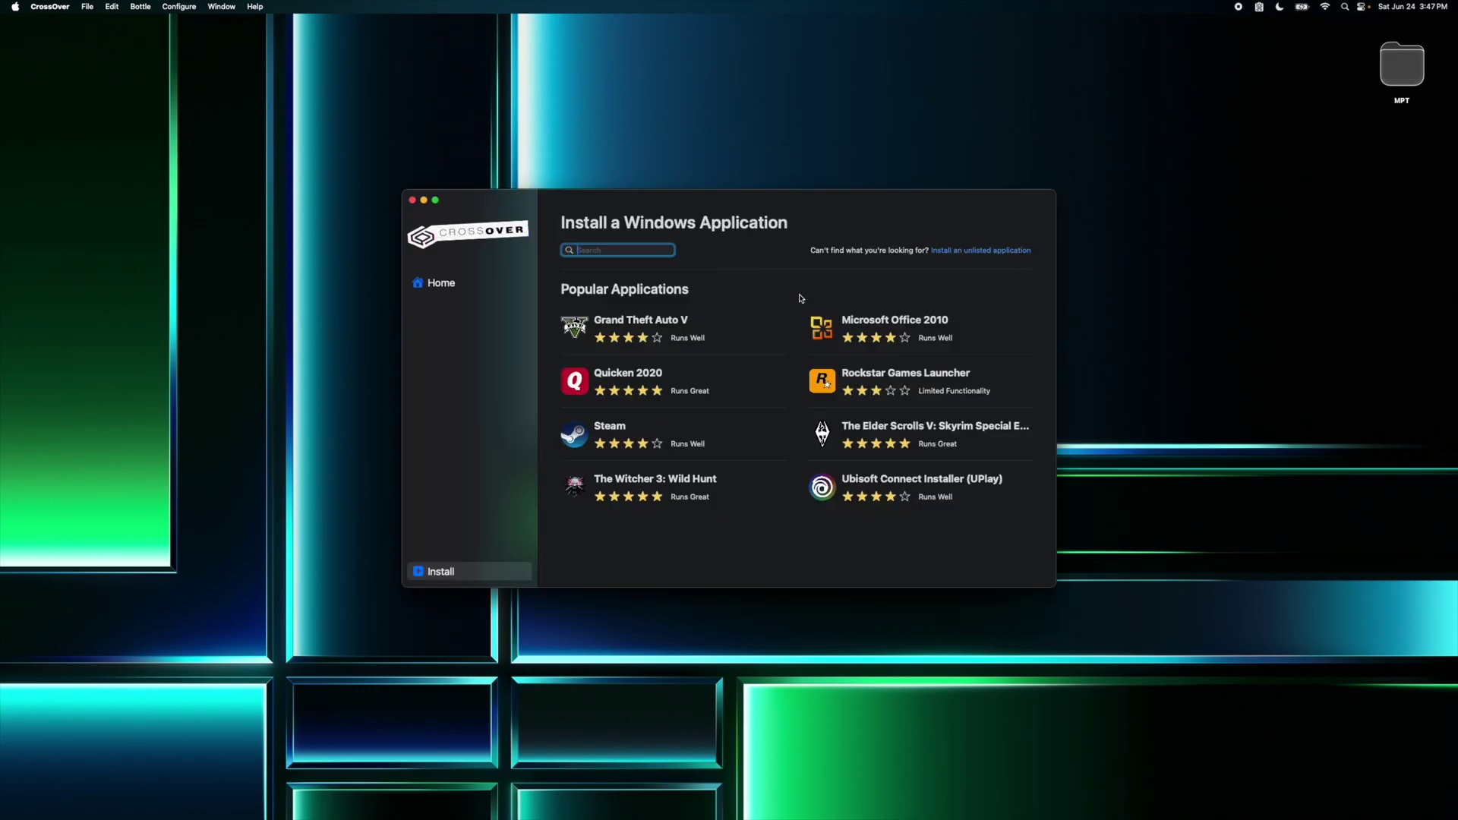
{"action": "left_click", "coordinate": [611, 428]}
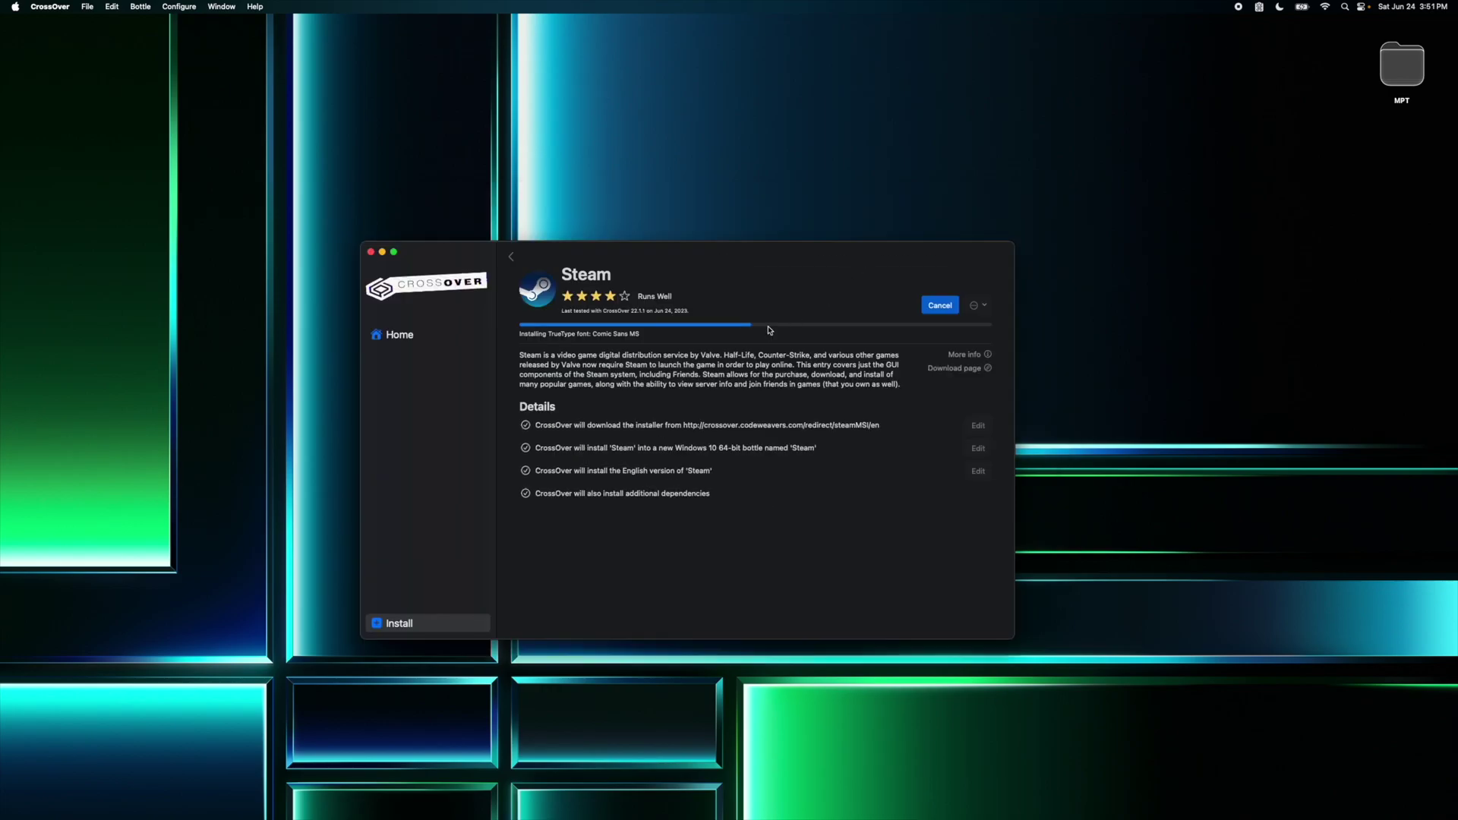
{"action": "left_click_drag", "start_coordinate": [798, 266], "coordinate": [579, 189]}
Step: Accept the Comic Sans MS licence and install the Microsoft XML Parser
{"action": "left_click_drag", "start_coordinate": [817, 320], "coordinate": [1078, 303]}
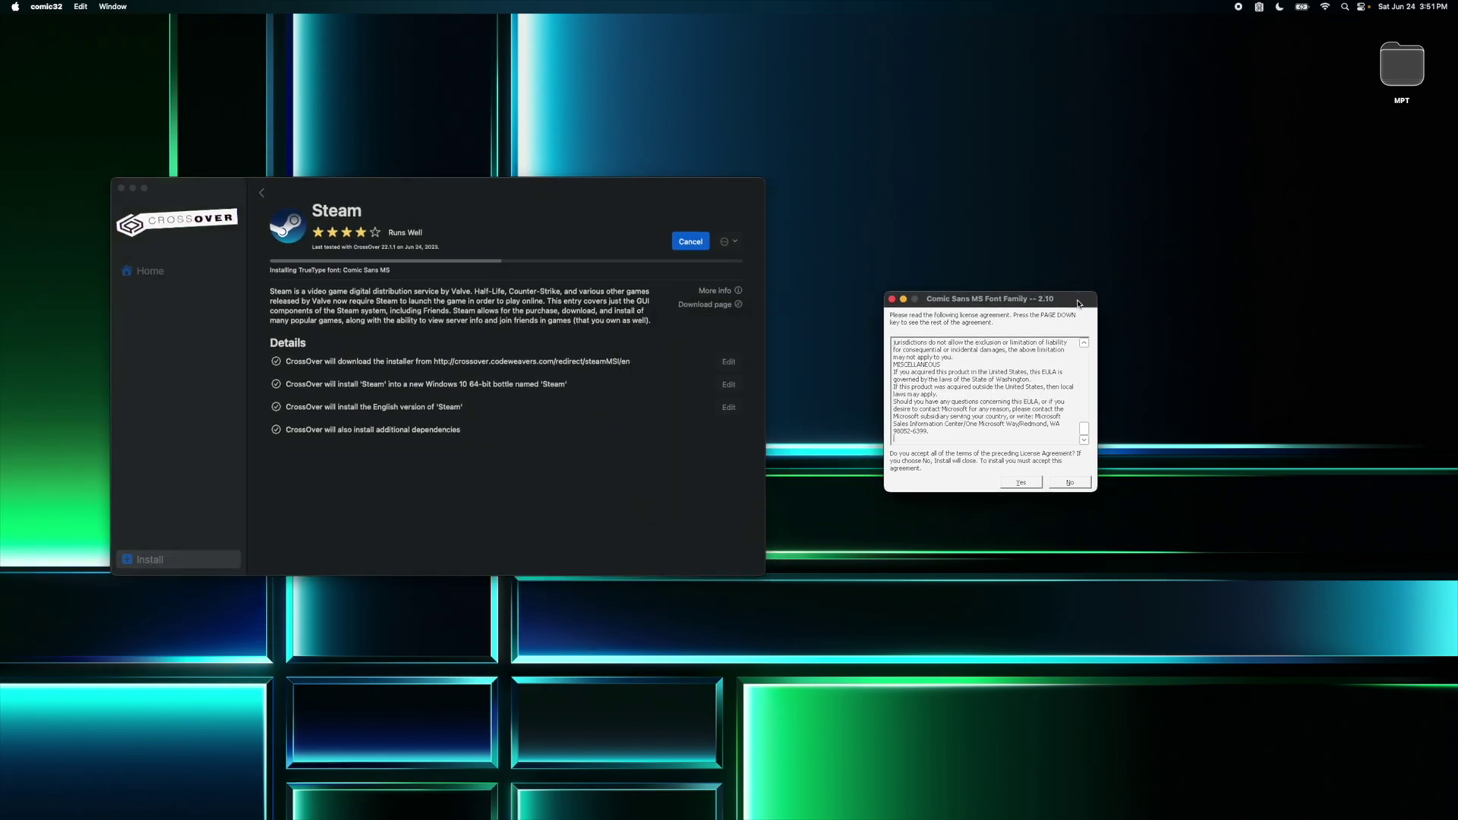
{"action": "left_click", "coordinate": [1022, 484]}
{"action": "left_click", "coordinate": [759, 499]}
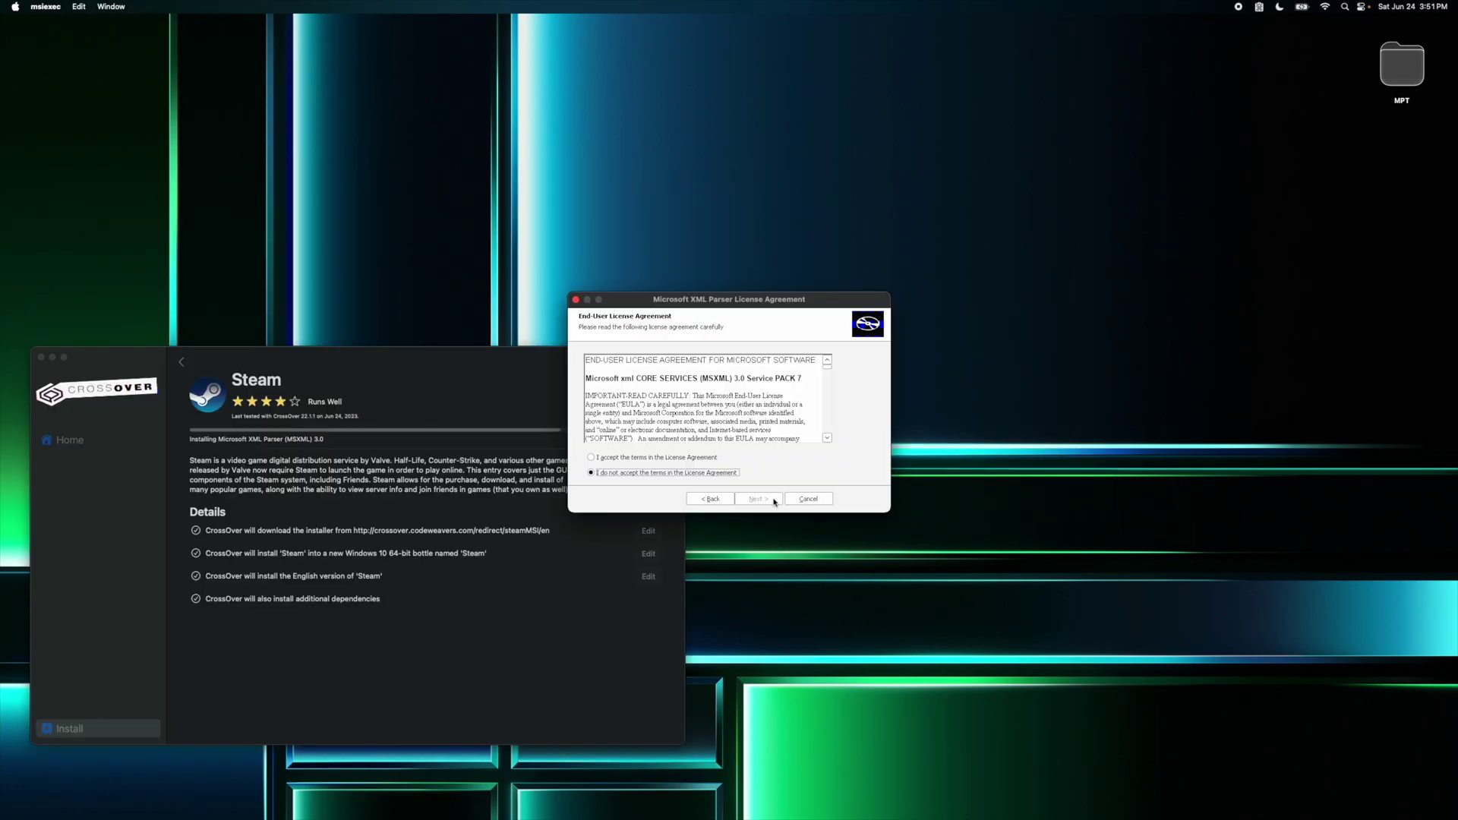
{"action": "left_click", "coordinate": [698, 458]}
{"action": "left_click", "coordinate": [759, 499]}
{"action": "left_click", "coordinate": [759, 499]}
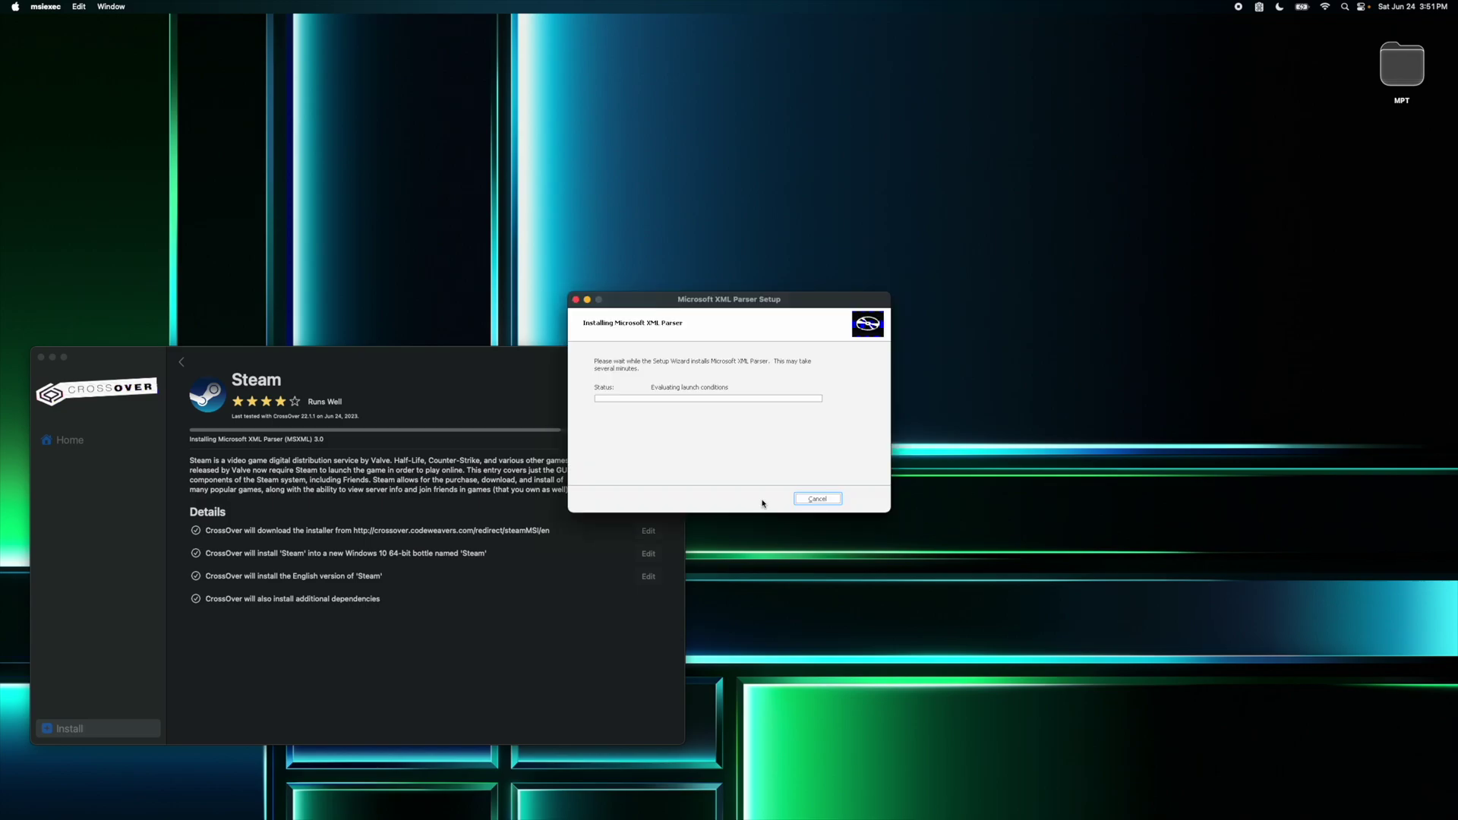
{"action": "left_click", "coordinate": [807, 500]}
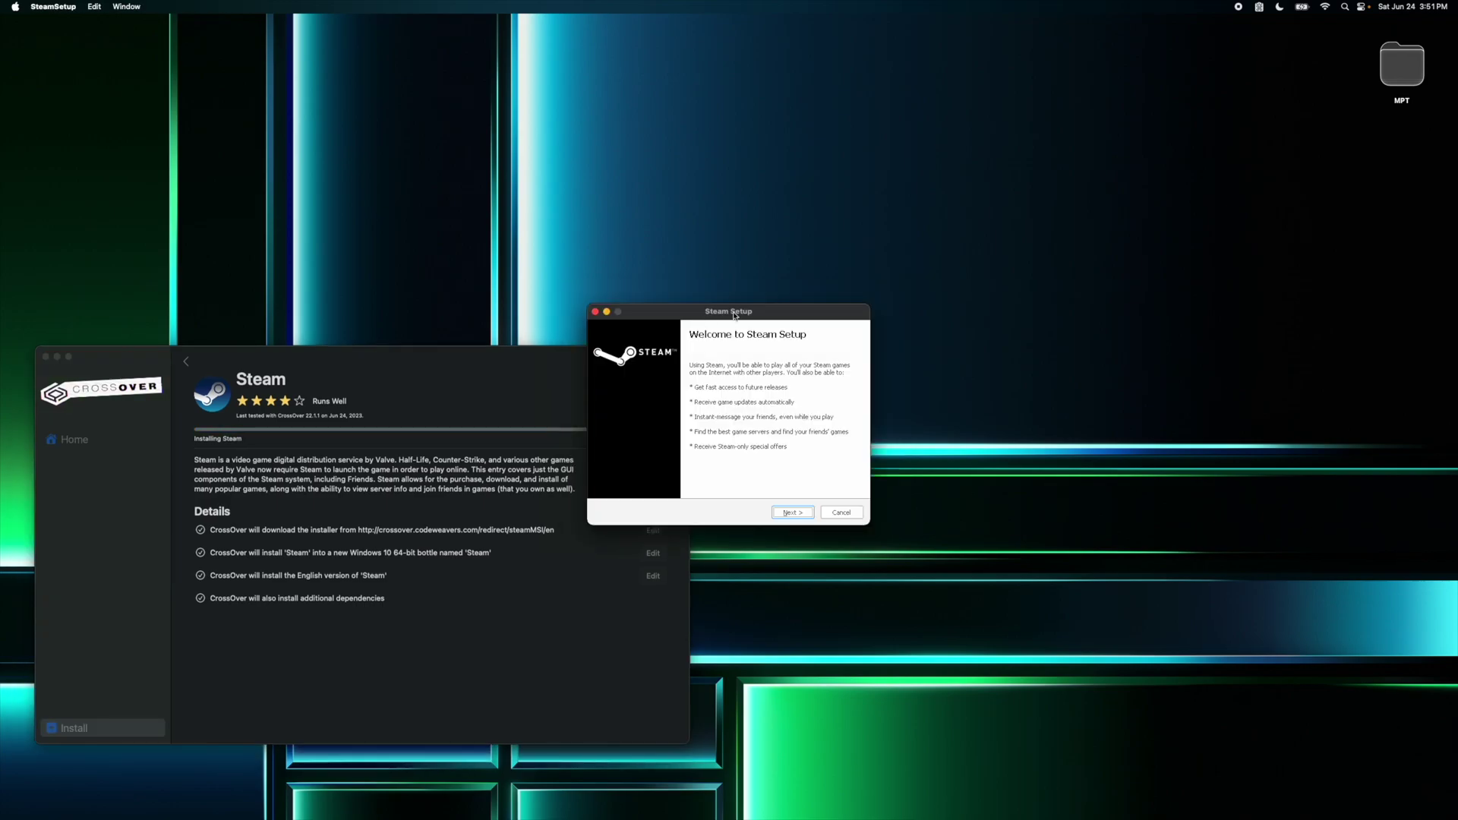
Step: Run Steam Setup in English into the bottle, toggling DXVK on and back off
{"action": "left_click", "coordinate": [789, 513]}
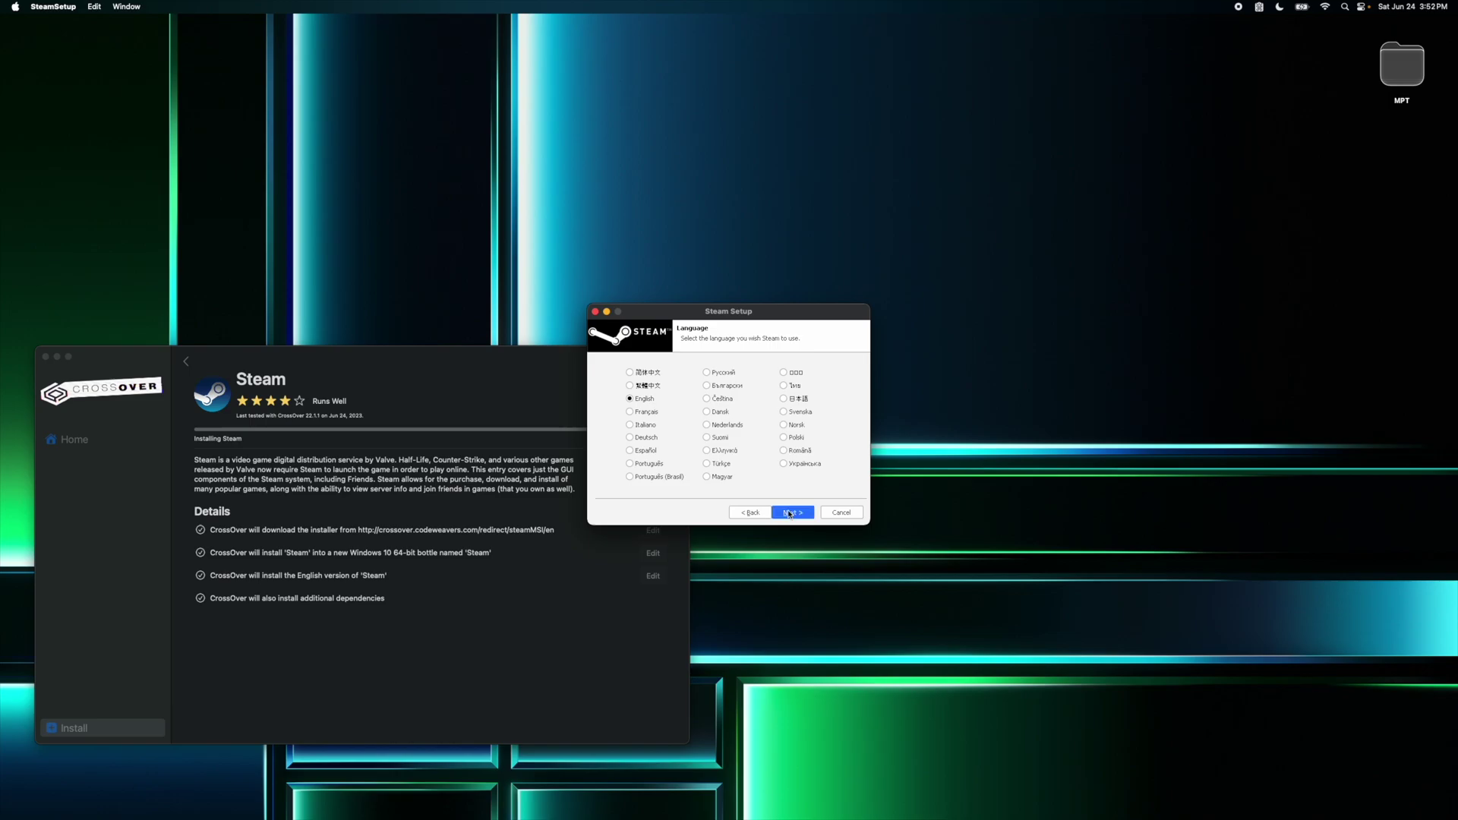
{"action": "left_click", "coordinate": [792, 514]}
{"action": "left_click", "coordinate": [793, 514]}
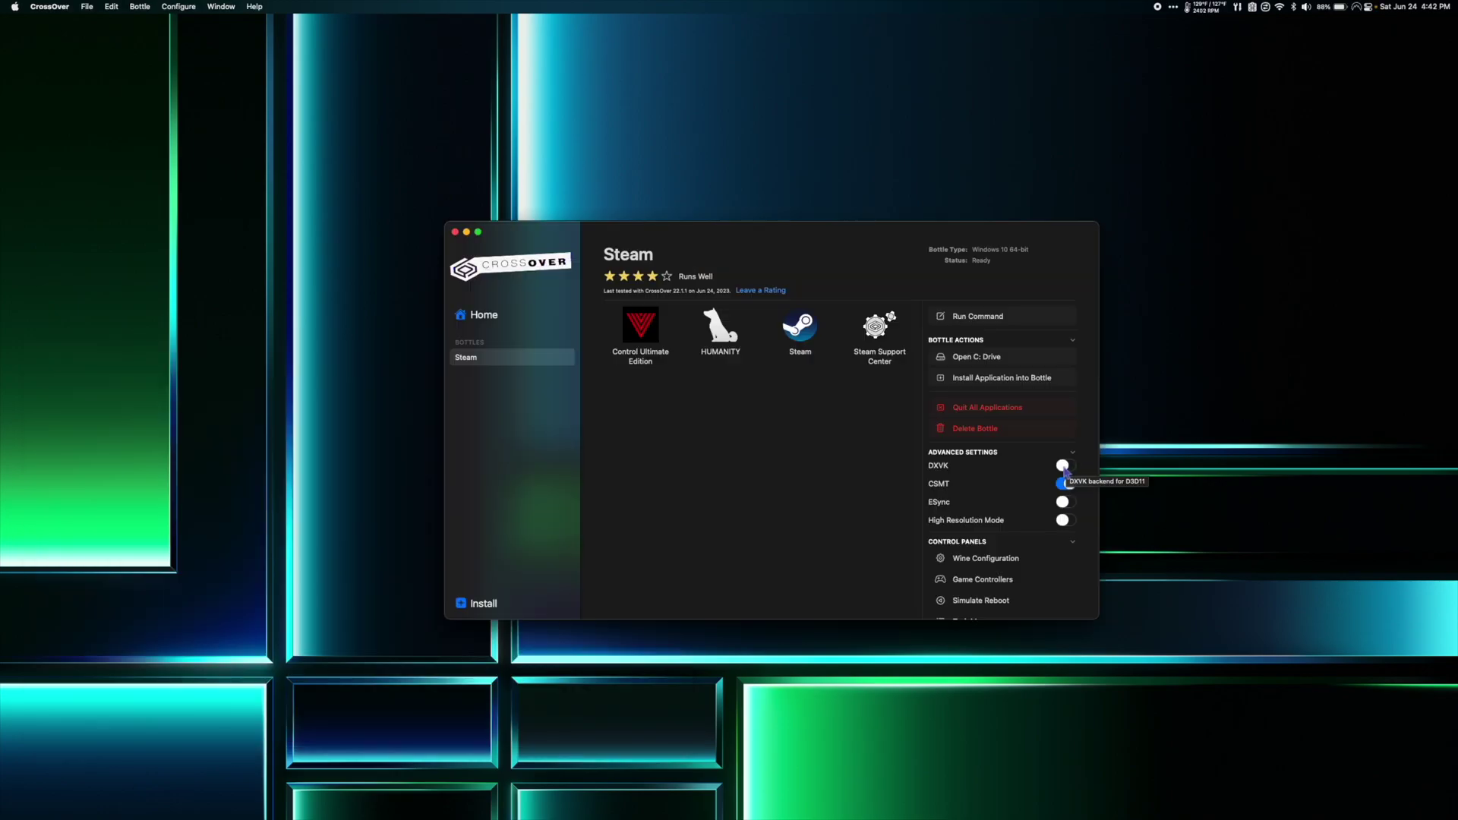
{"action": "left_click", "coordinate": [1065, 468]}
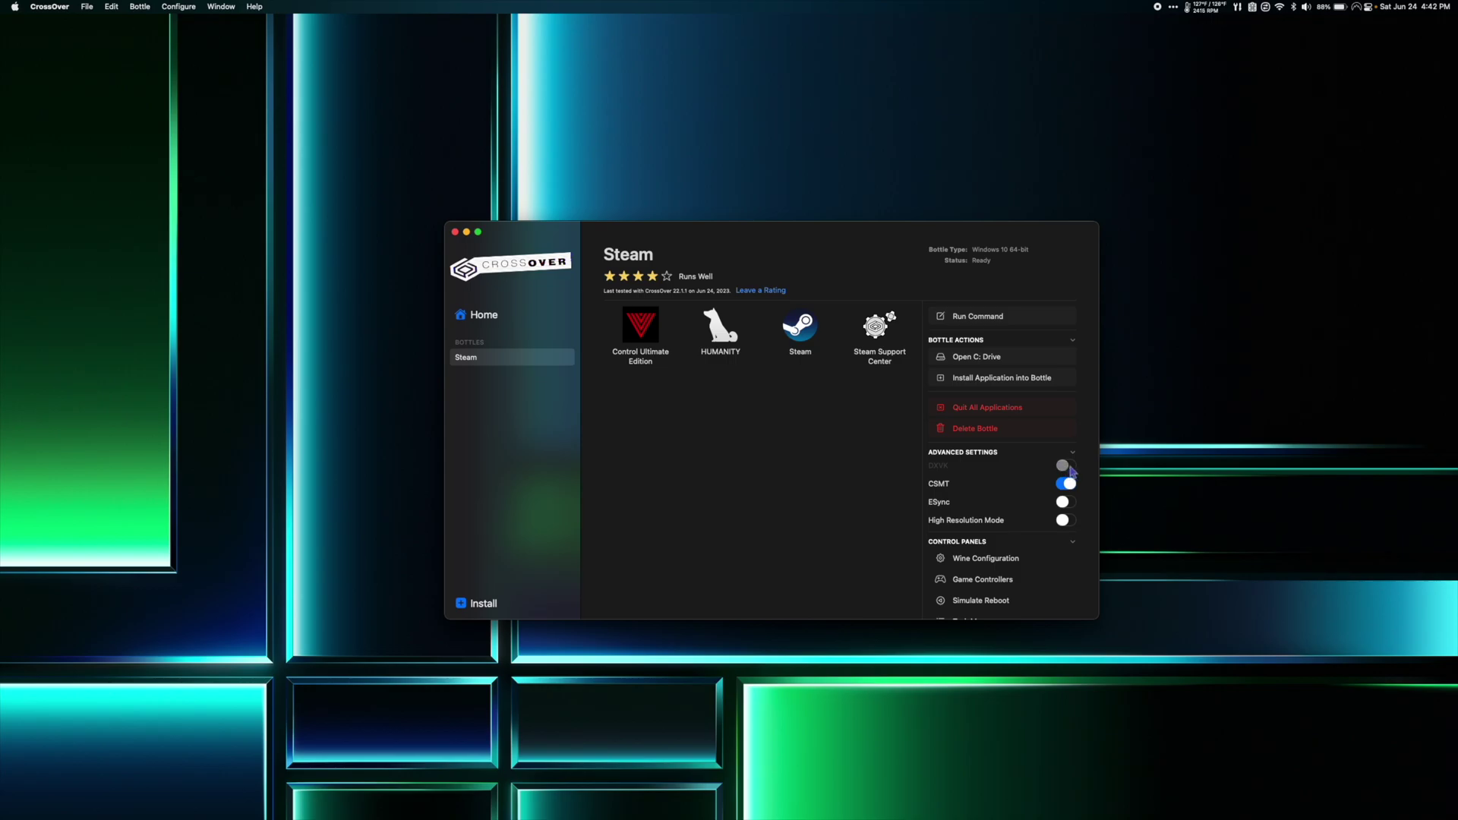
{"action": "left_click", "coordinate": [1071, 468]}
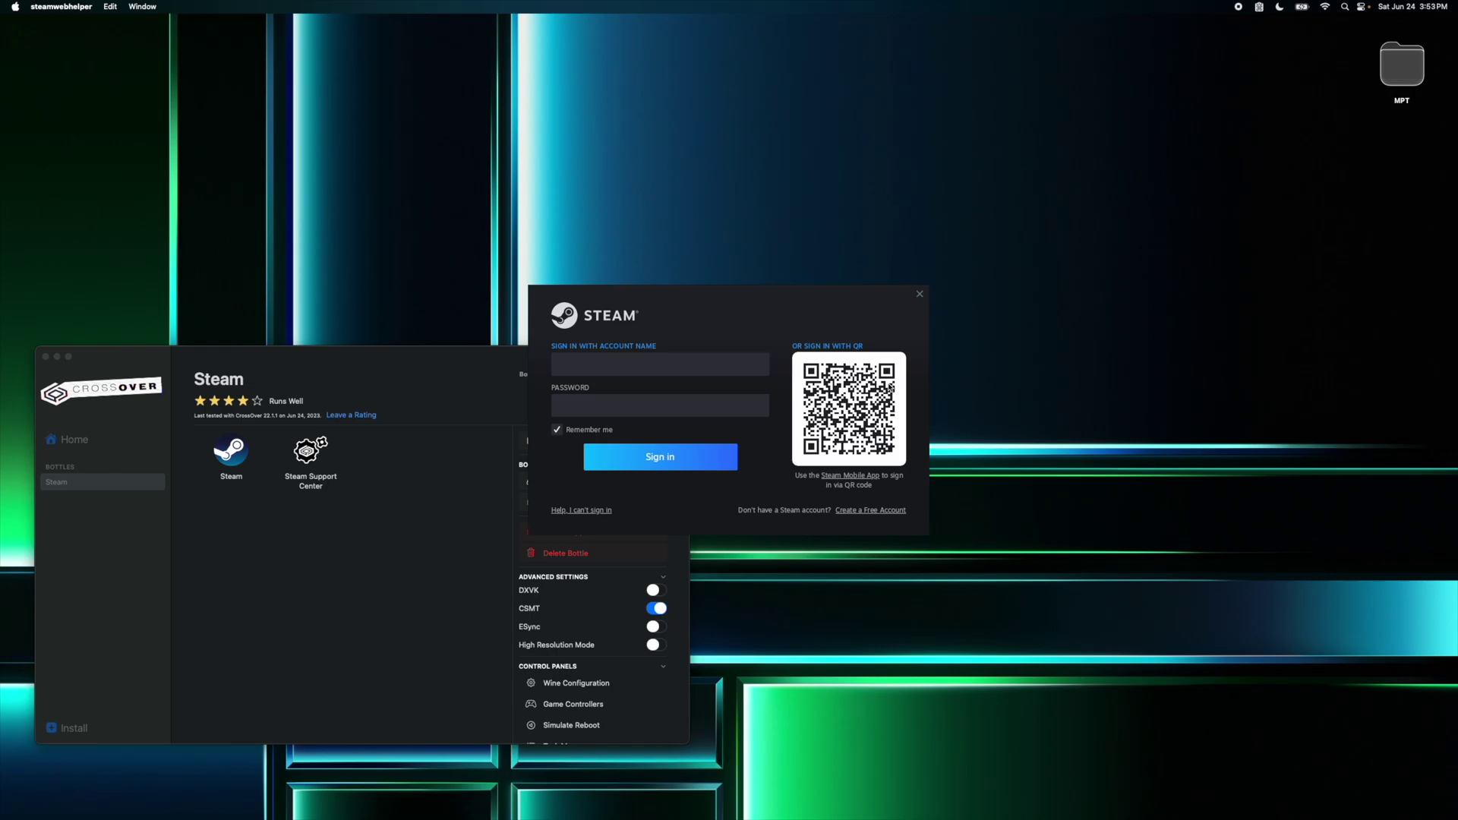
Step: Sign in to Steam with the account credentials and open HUMANITY from the library
{"action": "left_click", "coordinate": [547, 199]}
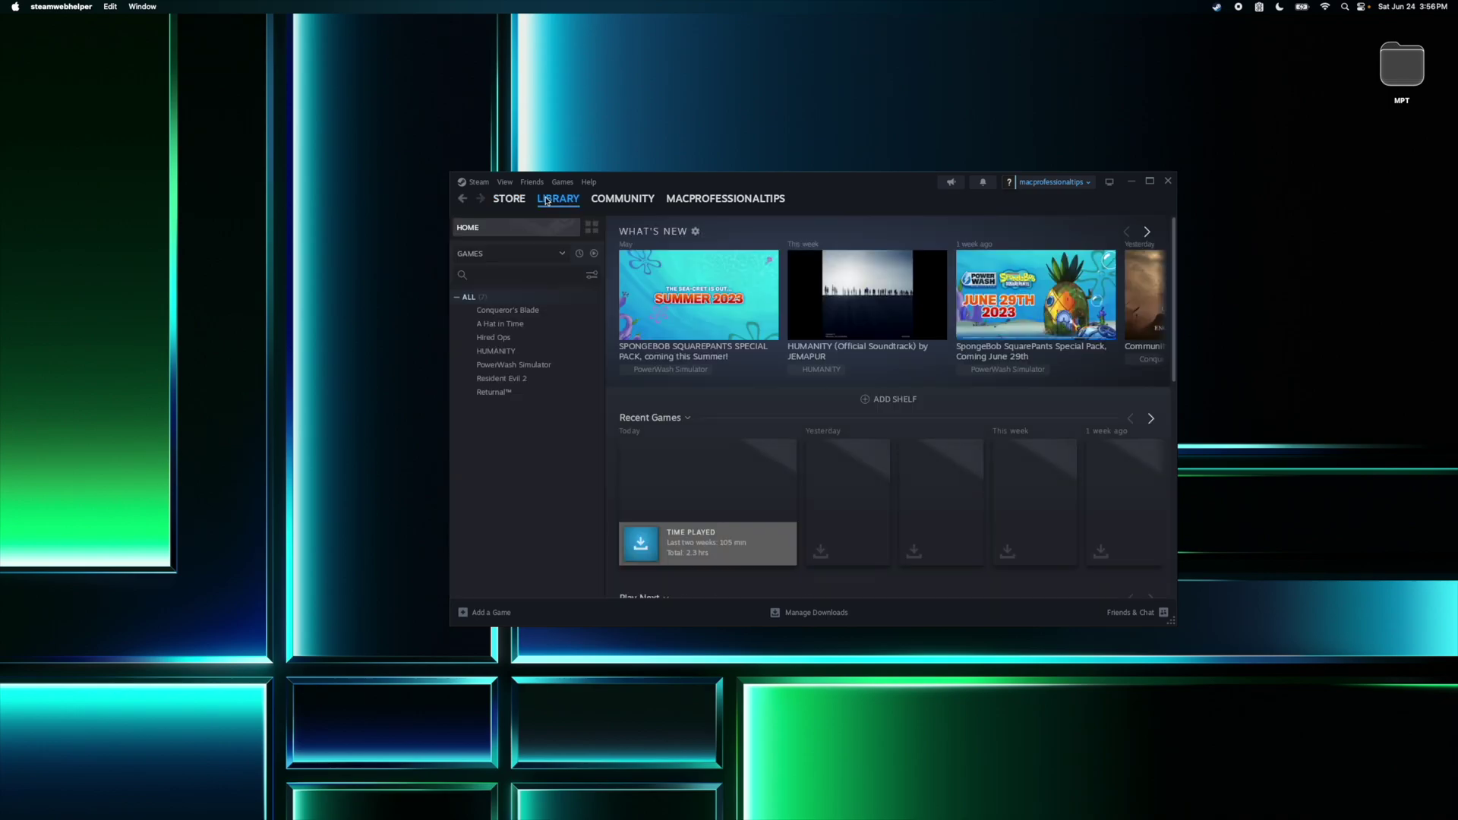
{"action": "left_click", "coordinate": [495, 351]}
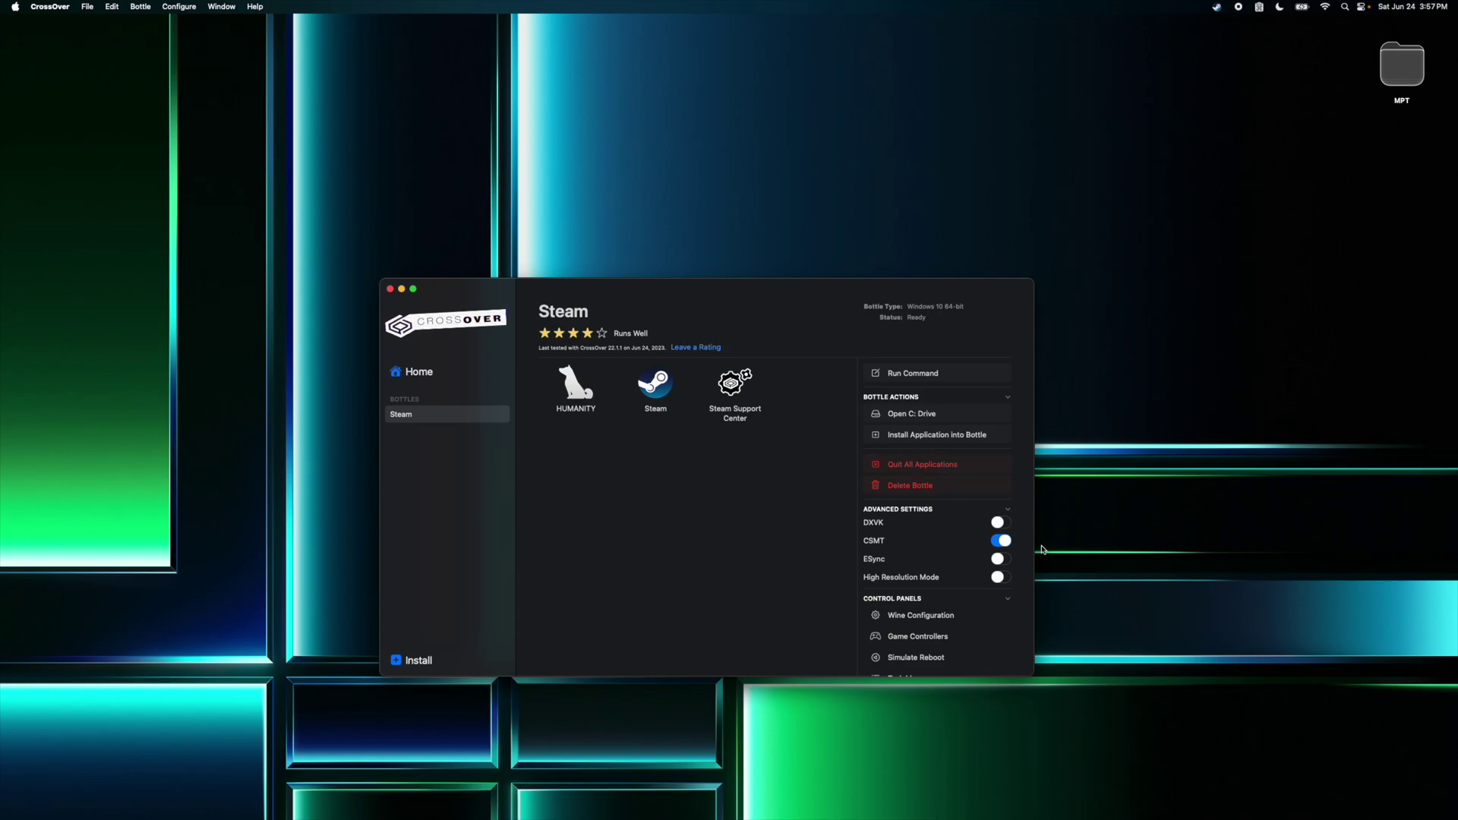
Step: Switch on the DXVK toggle in the Steam bottle's Advanced Settings
{"action": "left_click", "coordinate": [1001, 524]}
Step: Turn DXVK back off, then start HUMANITY from the Steam Library and confirm Play
{"action": "left_click", "coordinate": [1002, 522]}
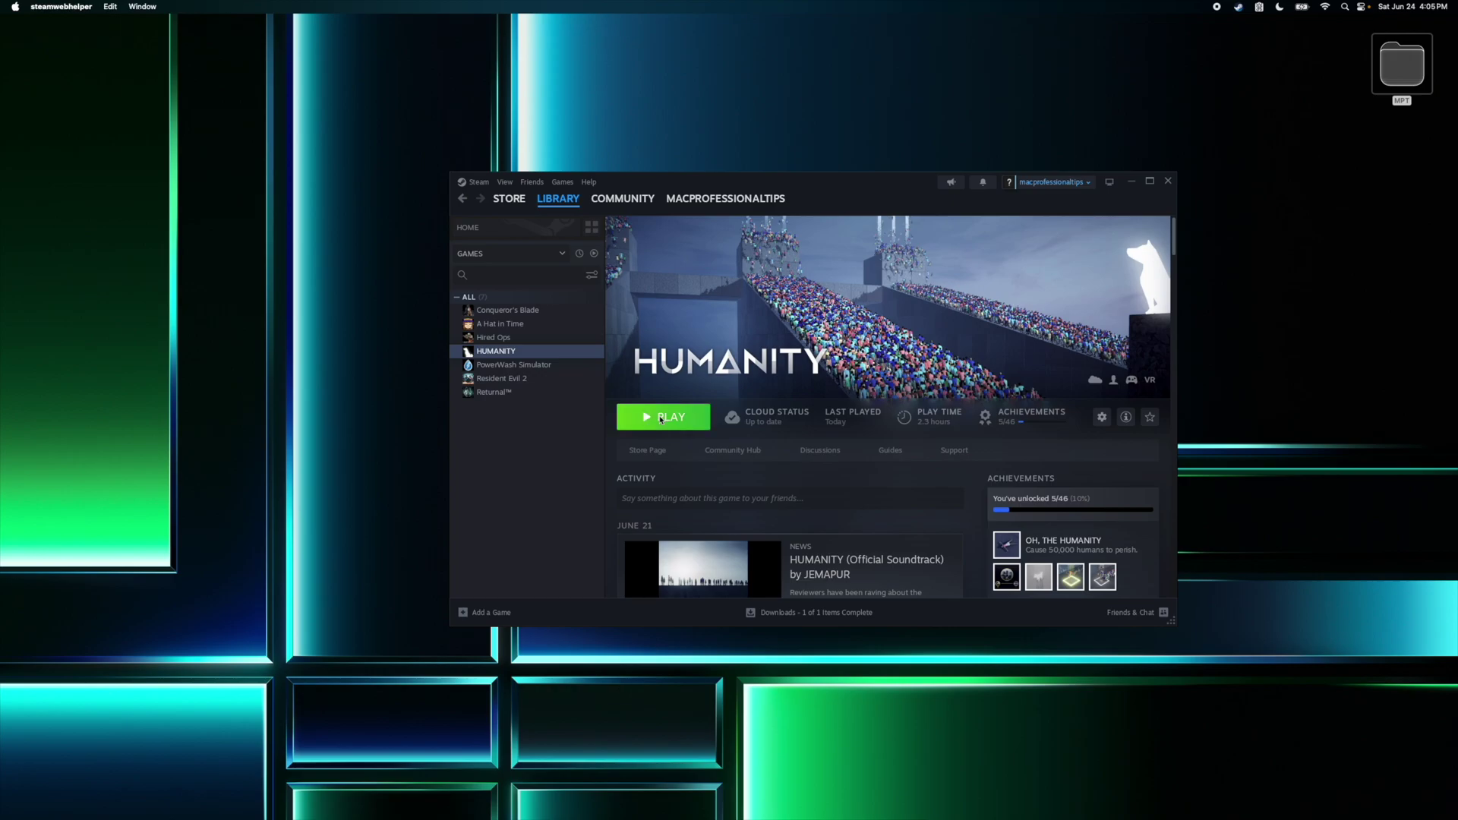
{"action": "left_click", "coordinate": [663, 416]}
{"action": "left_click", "coordinate": [842, 505]}
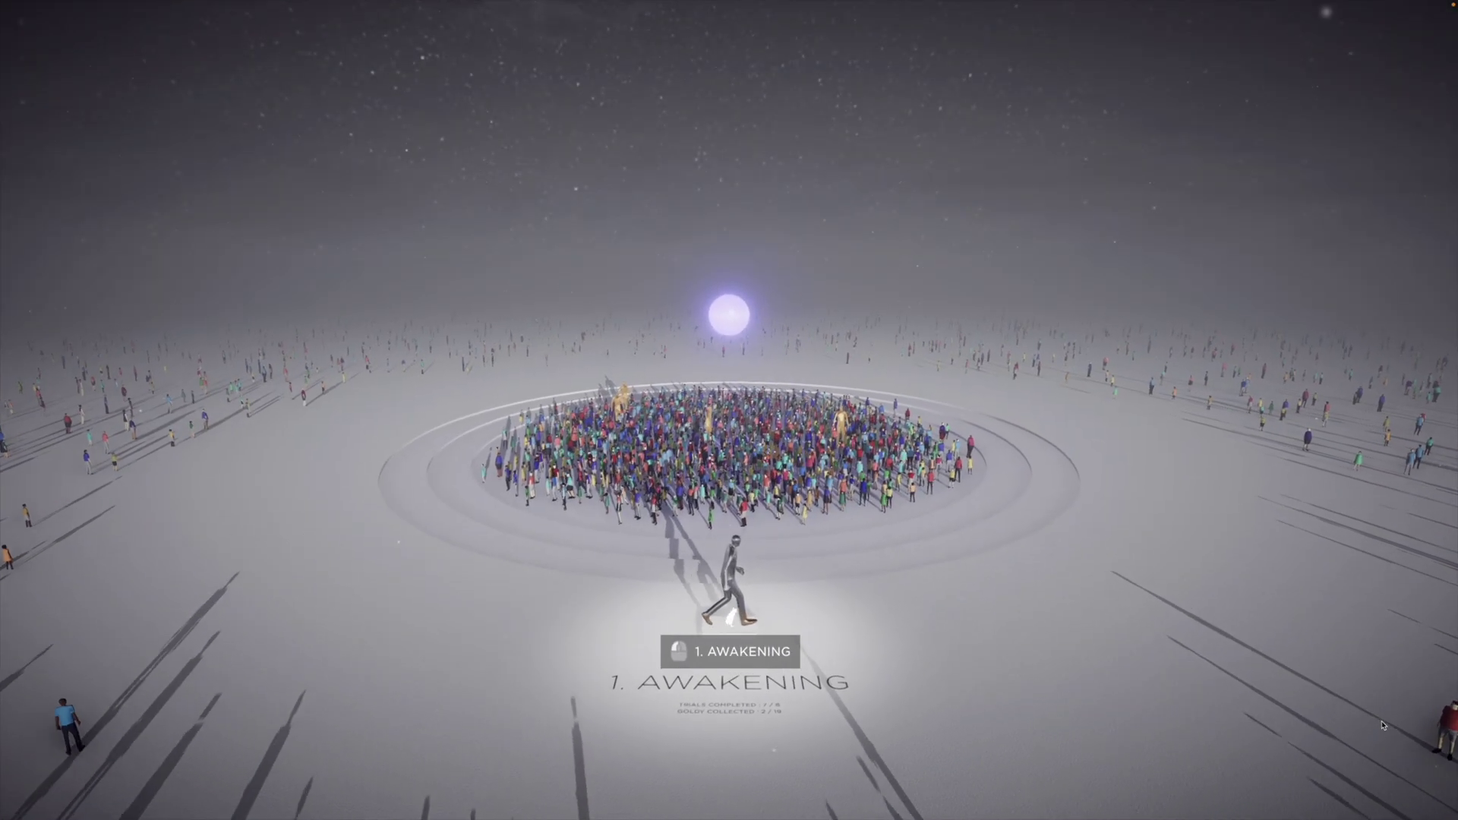
Step: Start HUMANITY's 1. AWAKENING level from its prompt
{"action": "left_click", "coordinate": [1383, 726]}
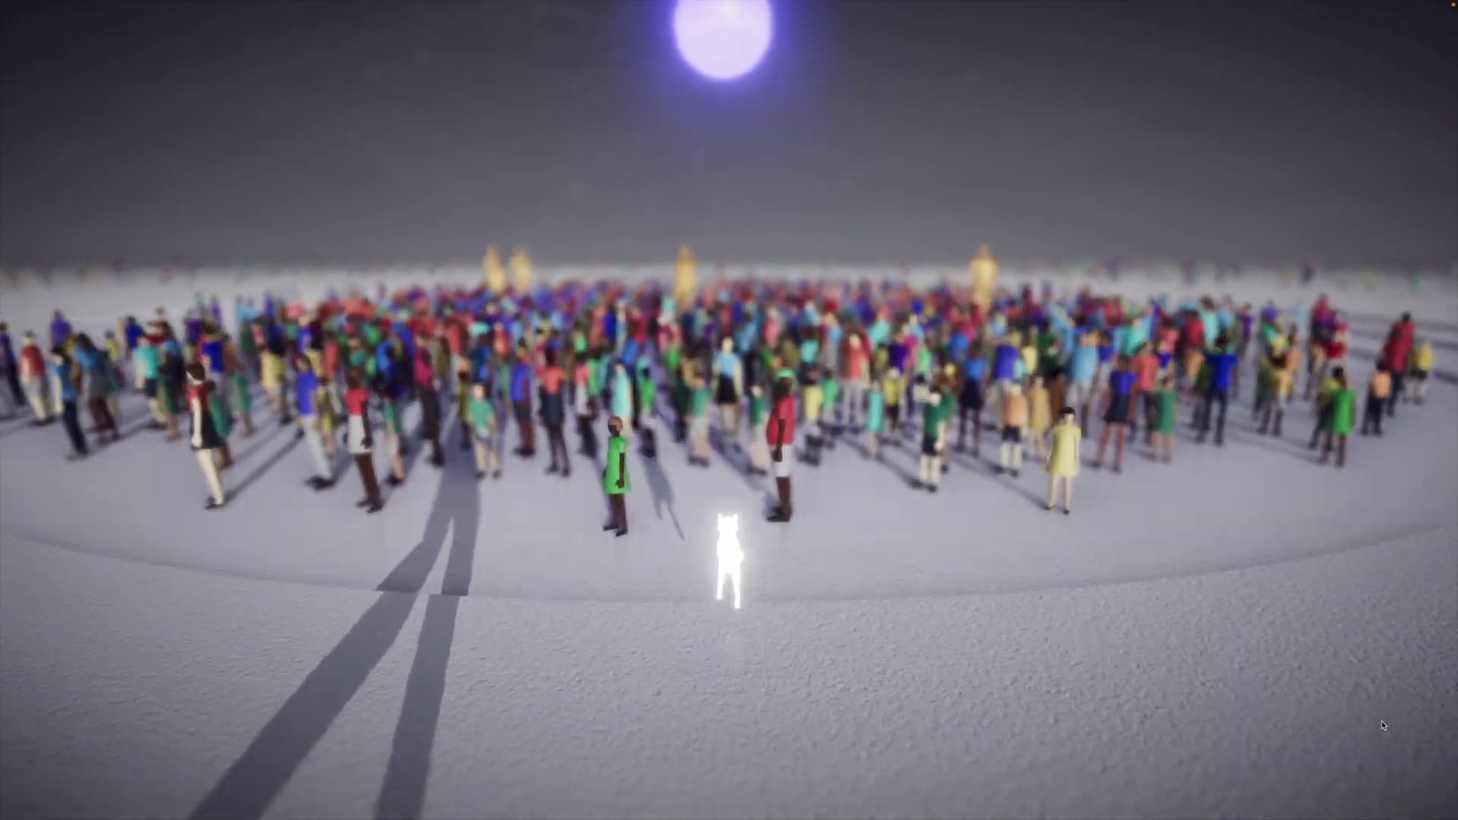